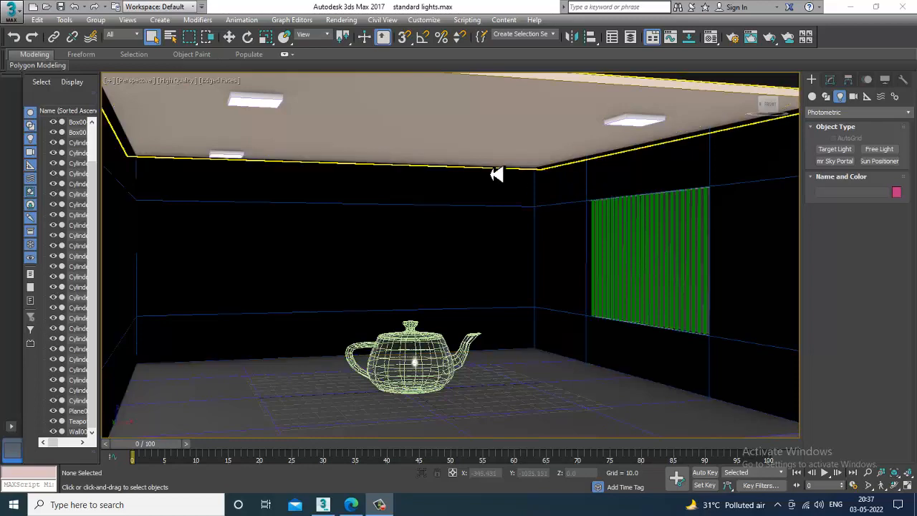
Start a Daylight system and accept the recommended mr Photographic Exposure Control with EV 15.
{"action": "left_click", "coordinate": [497, 174]}
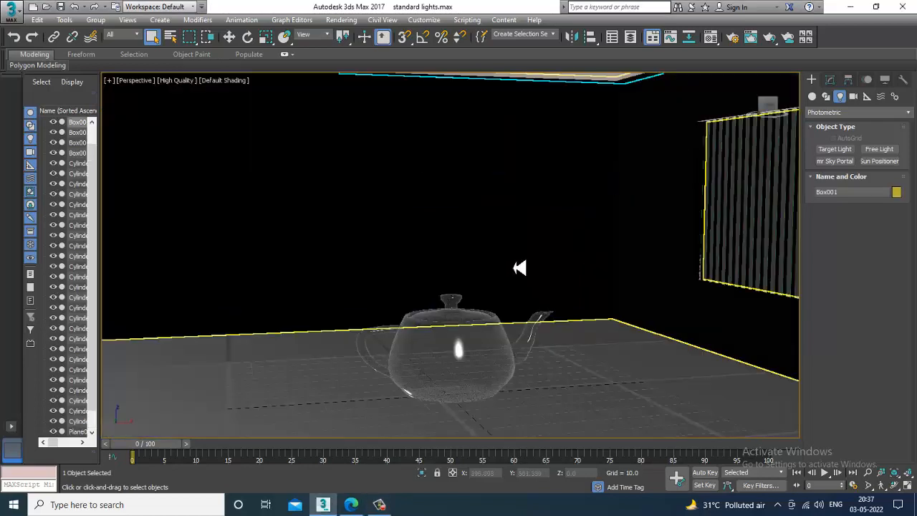
{"action": "scroll", "coordinate": [514, 268], "scroll_direction": "down", "scroll_amount": 8}
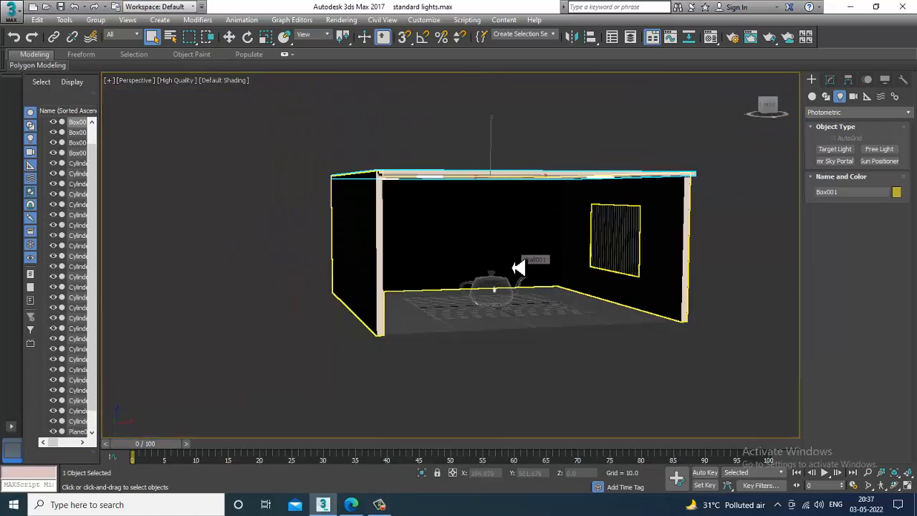
{"action": "middle_click_drag", "start_coordinate": [513, 267], "coordinate": [638, 313], "text": "alt"}
{"action": "scroll", "coordinate": [601, 287], "scroll_direction": "up", "scroll_amount": 5}
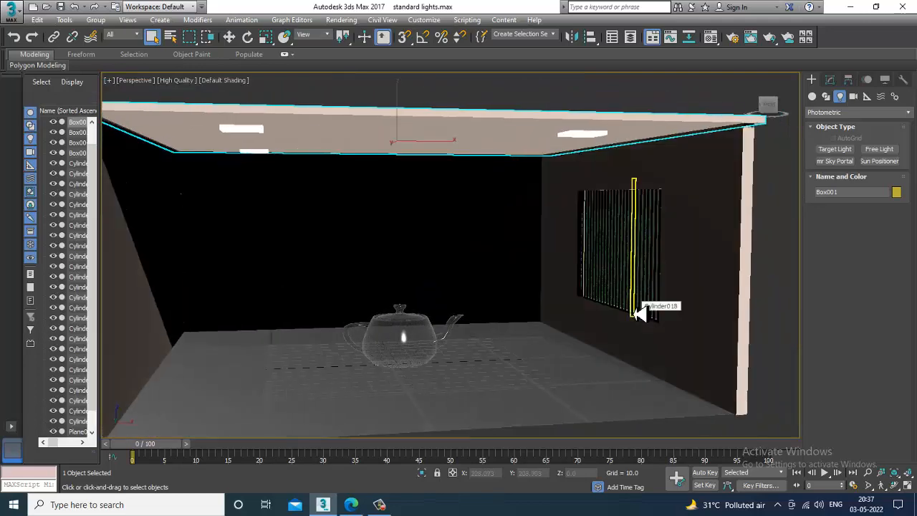
{"action": "middle_click_drag", "start_coordinate": [610, 283], "coordinate": [808, 219], "text": "alt"}
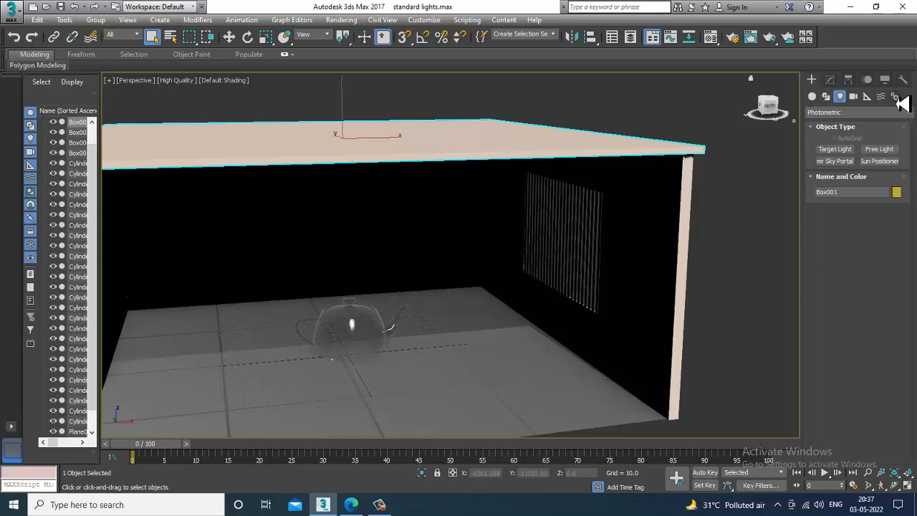
{"action": "left_click", "coordinate": [895, 97]}
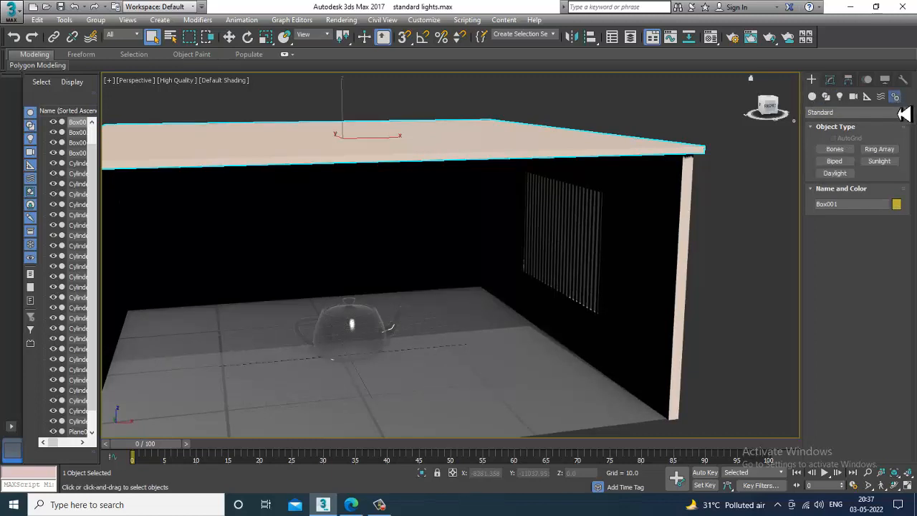
{"action": "left_click", "coordinate": [836, 174]}
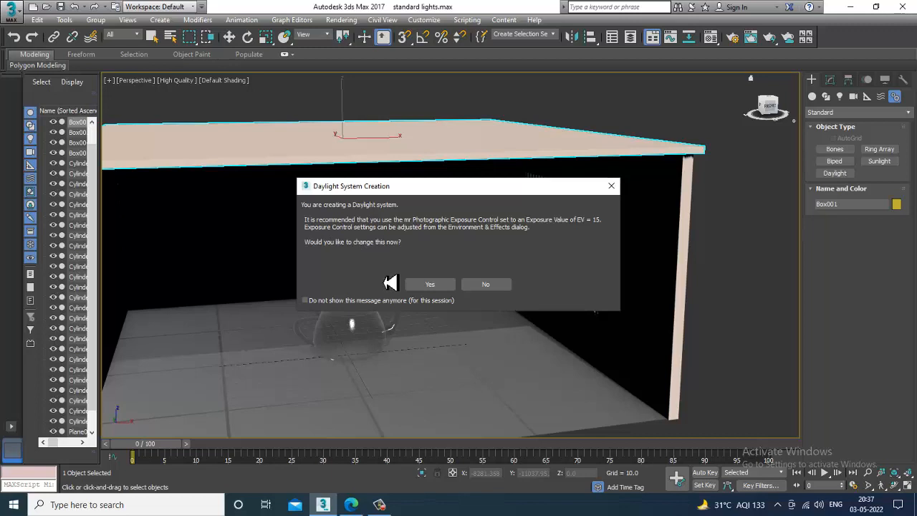
{"action": "left_click", "coordinate": [380, 506]}
{"action": "left_click", "coordinate": [380, 506]}
{"action": "left_click", "coordinate": [444, 288]}
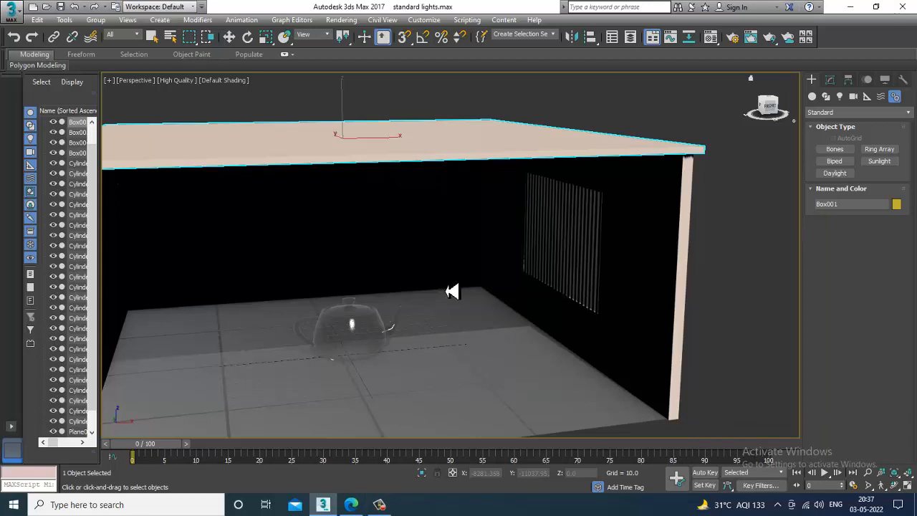
Place the Daylight system's compass on the ground outside the room's window wall, with the sun about 457 units high.
{"action": "scroll", "coordinate": [548, 327], "scroll_direction": "down", "scroll_amount": 8}
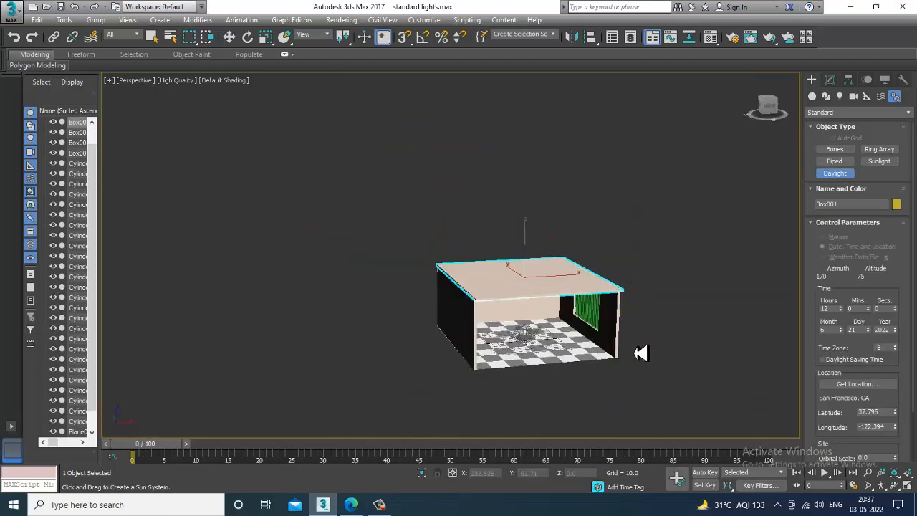
{"action": "left_click_drag", "start_coordinate": [528, 334], "coordinate": [583, 375]}
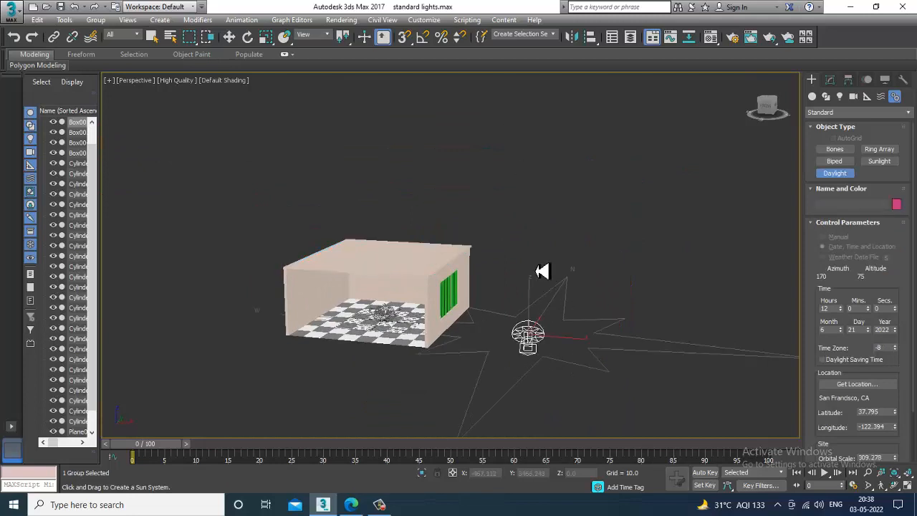
{"action": "middle_click_drag", "start_coordinate": [559, 157], "coordinate": [524, 121], "text": "alt"}
{"action": "right_click", "coordinate": [581, 175]}
{"action": "left_click_drag", "start_coordinate": [565, 101], "coordinate": [529, 104]}
Set the daylight's sunlight to mr Sun and its skylight to mr Sky, adding the mr Physical Sky environment map.
{"action": "left_click", "coordinate": [829, 81]}
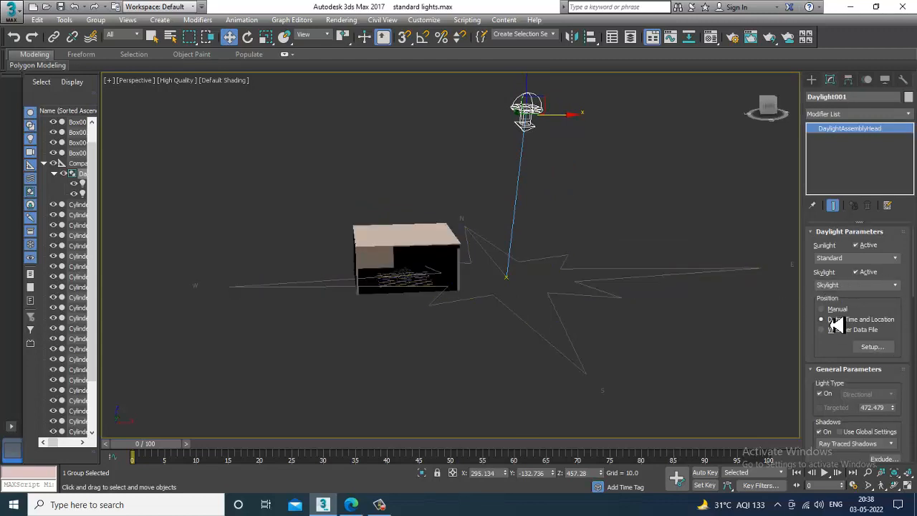
{"action": "left_click", "coordinate": [895, 259]}
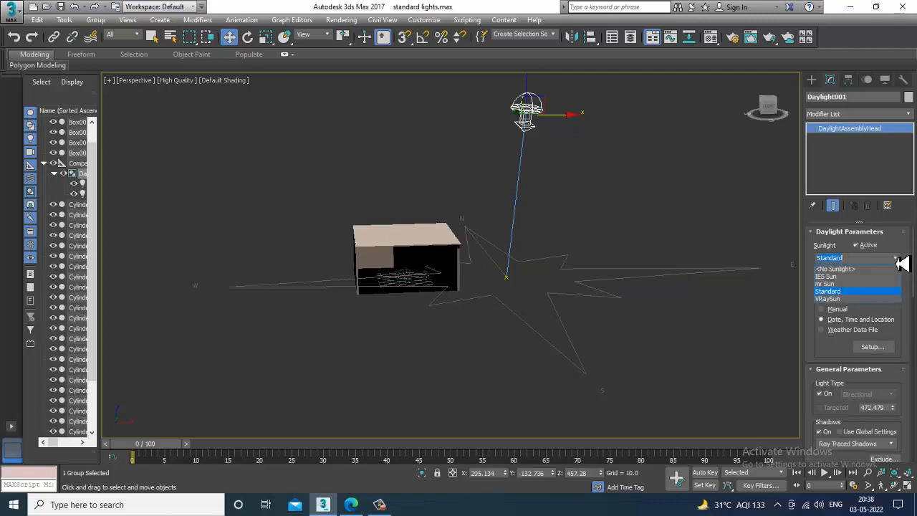
{"action": "left_click", "coordinate": [829, 285]}
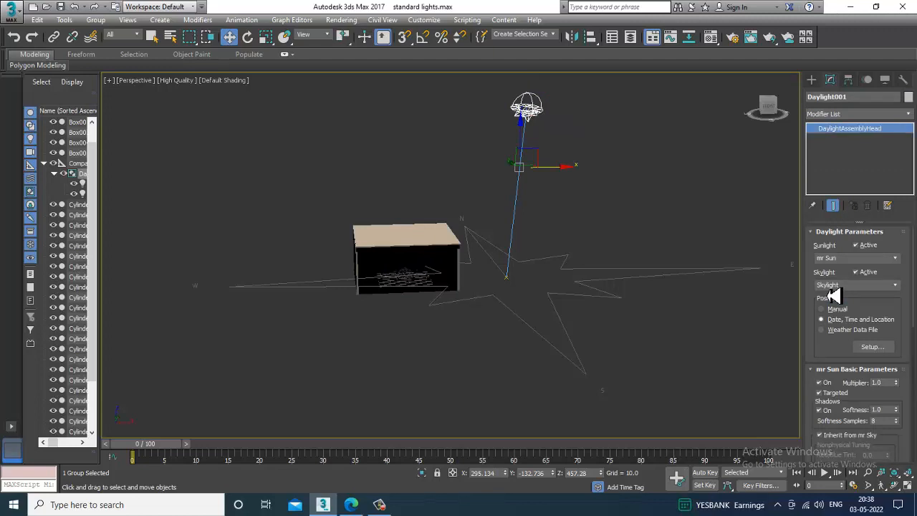
{"action": "left_click", "coordinate": [897, 286]}
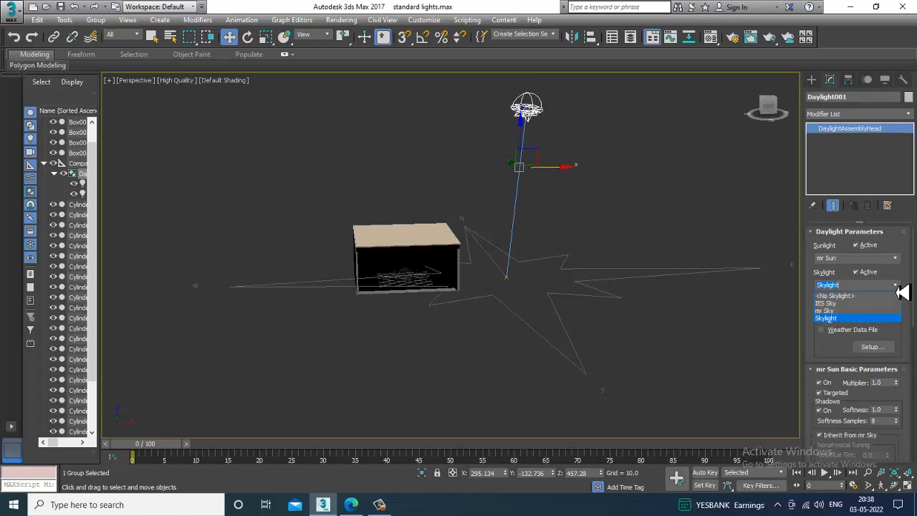
{"action": "left_click", "coordinate": [831, 311]}
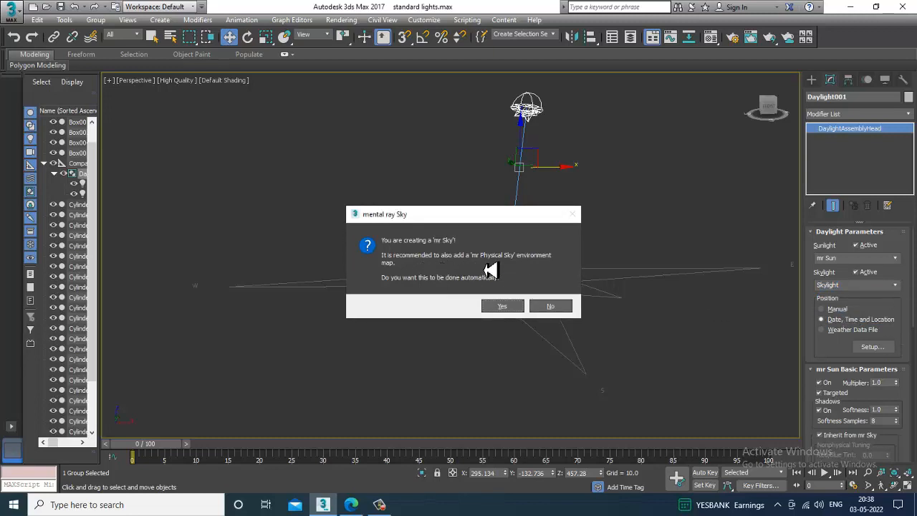
{"action": "left_click", "coordinate": [506, 306]}
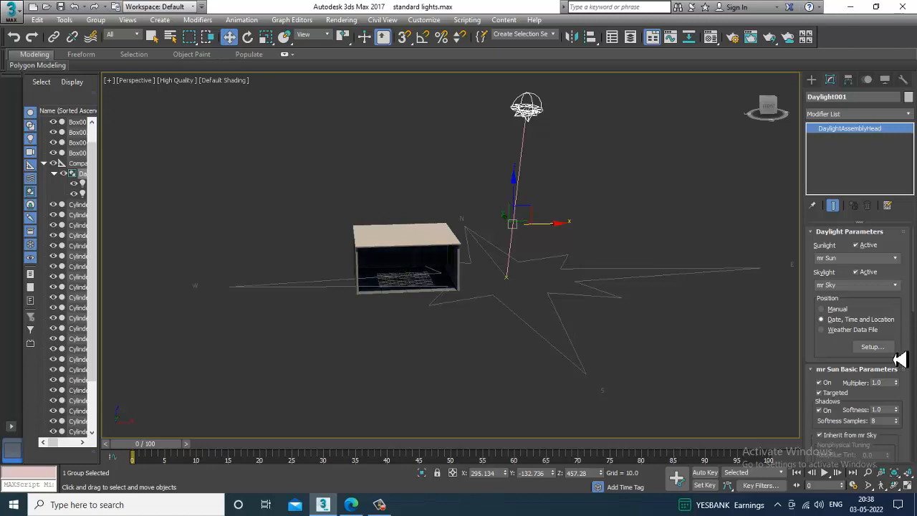
Set the mr Sun multiplier to 1.2.
{"action": "scroll", "coordinate": [835, 358], "scroll_direction": "down", "scroll_amount": 1}
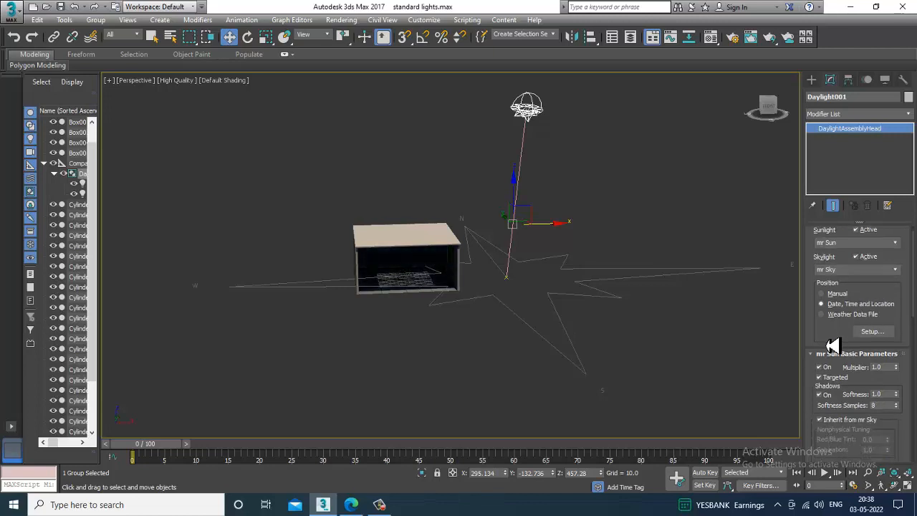
{"action": "left_click", "coordinate": [896, 369]}
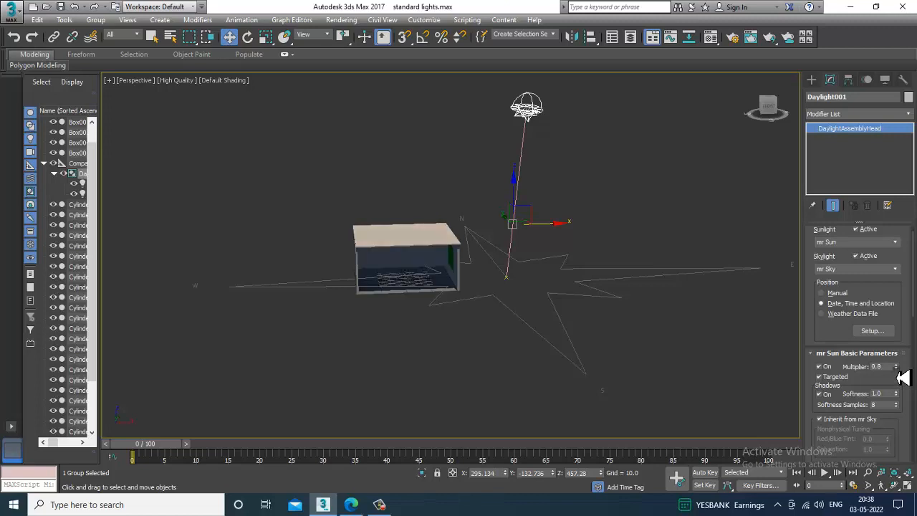
{"action": "left_click", "coordinate": [897, 366]}
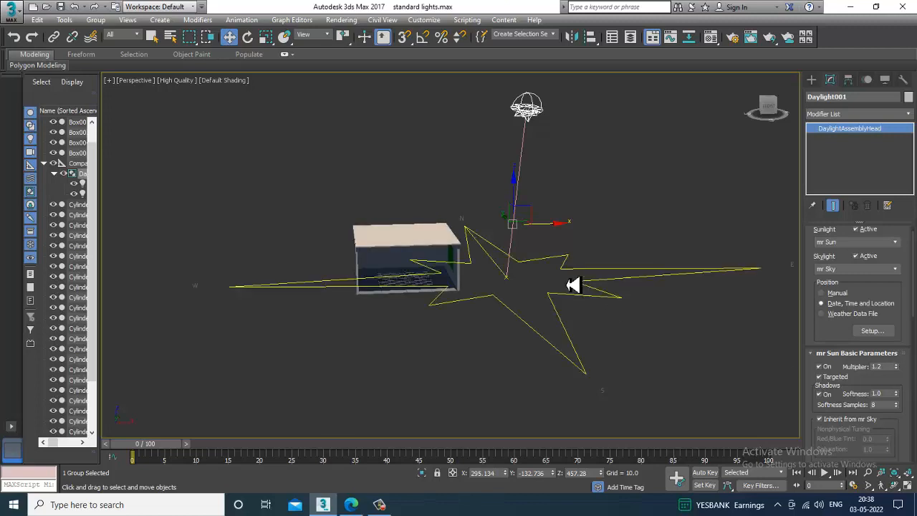
Render the Perspective view from inside the room, framing the teapot and the barred window, and close the rendered image.
{"action": "key", "text": "c"}
{"action": "left_click", "coordinate": [486, 292]}
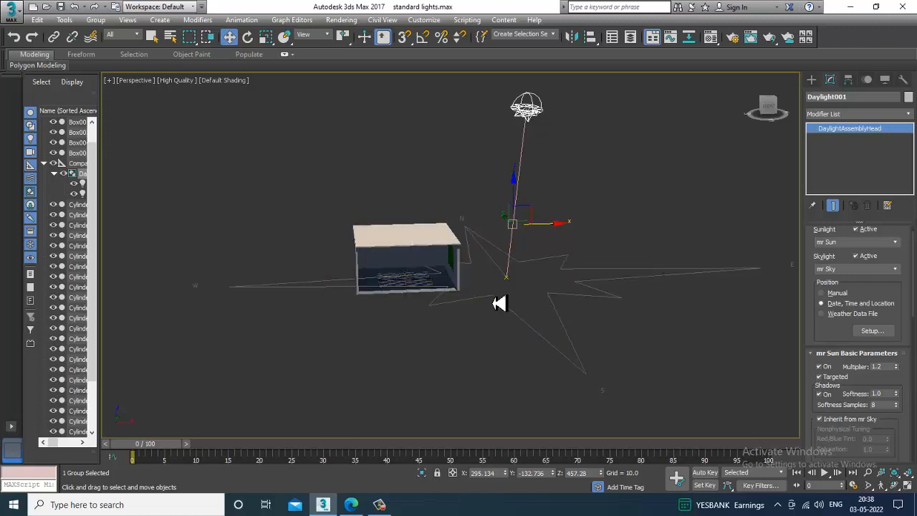
{"action": "left_click", "coordinate": [576, 196]}
{"action": "middle_click_drag", "start_coordinate": [445, 301], "coordinate": [438, 262], "text": "alt"}
{"action": "scroll", "coordinate": [438, 262], "scroll_direction": "up", "scroll_amount": 8}
{"action": "middle_click_drag", "start_coordinate": [496, 182], "coordinate": [460, 322]}
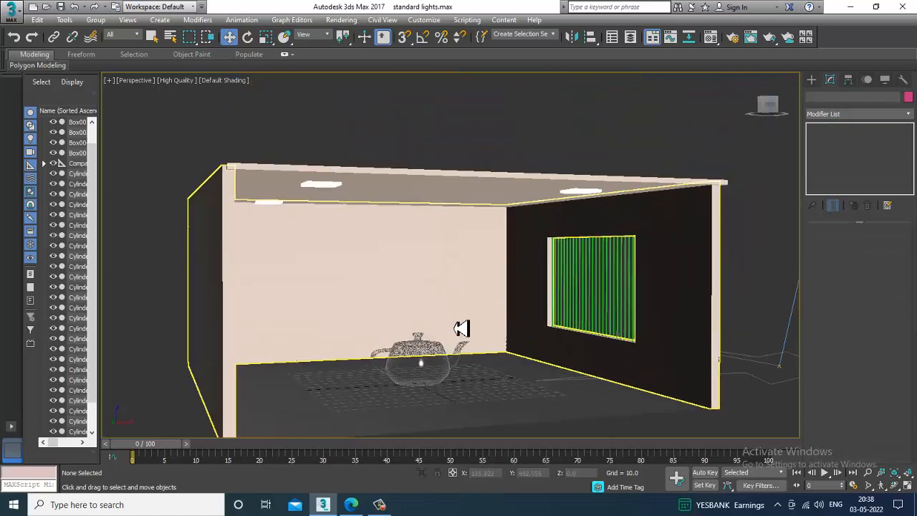
{"action": "scroll", "coordinate": [461, 322], "scroll_direction": "up", "scroll_amount": 3}
{"action": "scroll", "coordinate": [479, 308], "scroll_direction": "up", "scroll_amount": 3}
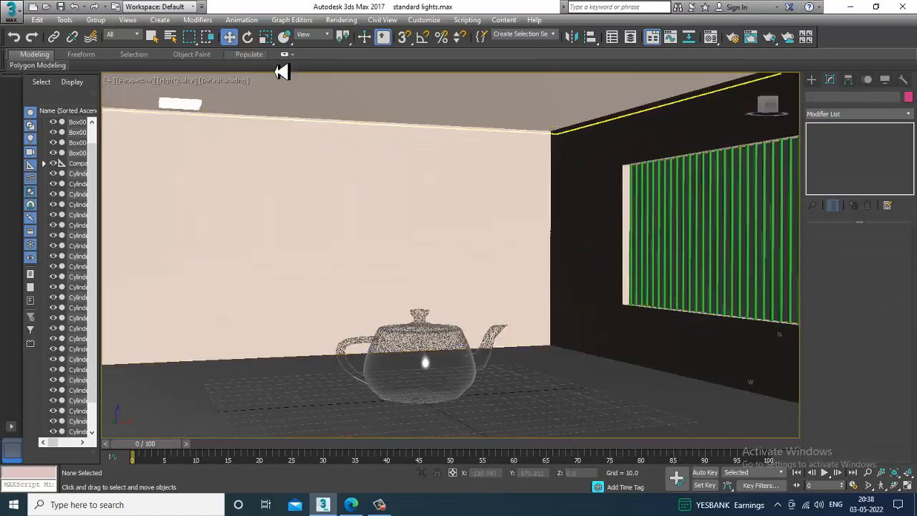
{"action": "left_click", "coordinate": [341, 22]}
{"action": "left_click", "coordinate": [351, 36]}
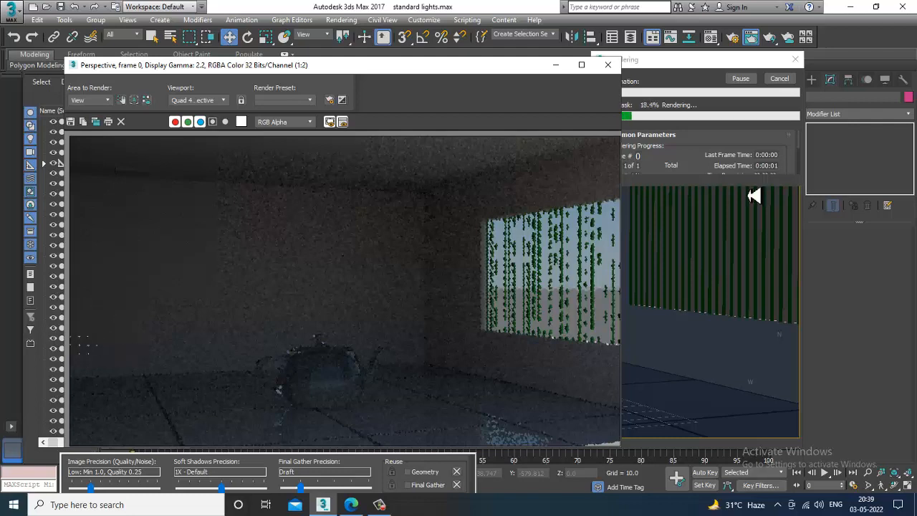
{"action": "left_click", "coordinate": [607, 64]}
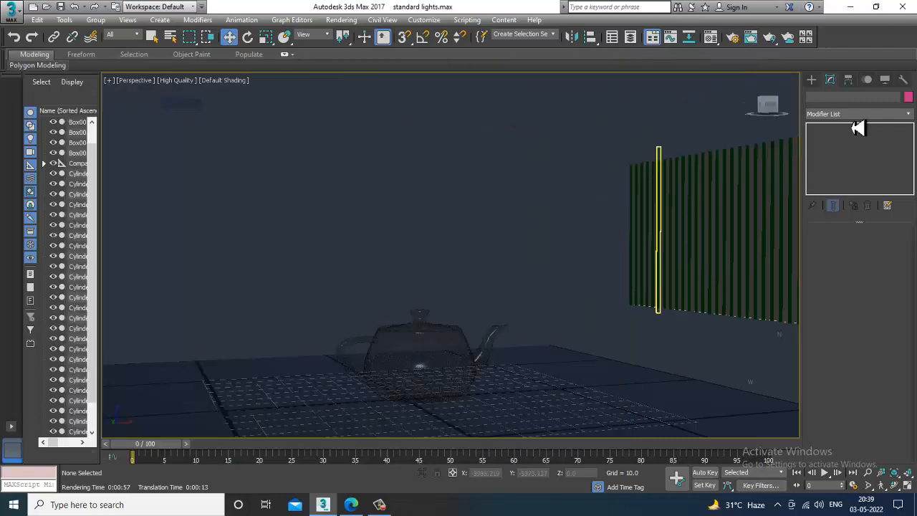
Create a Physical Camera from the current view and fine-tune its position by walking backward and forward.
{"action": "key", "text": "ctrl+c"}
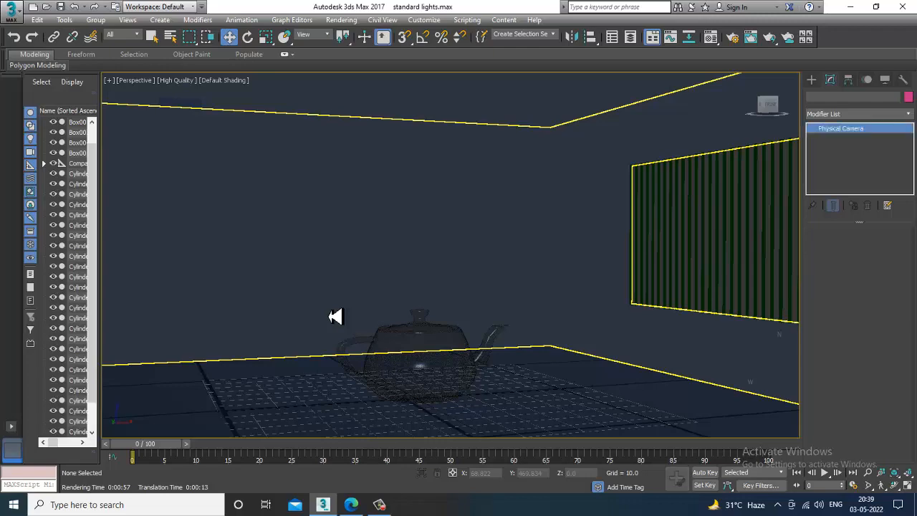
{"action": "left_click", "coordinate": [344, 225]}
{"action": "key", "text": "Down"}
{"action": "key", "text": "Down"}
{"action": "key", "text": "Down"}
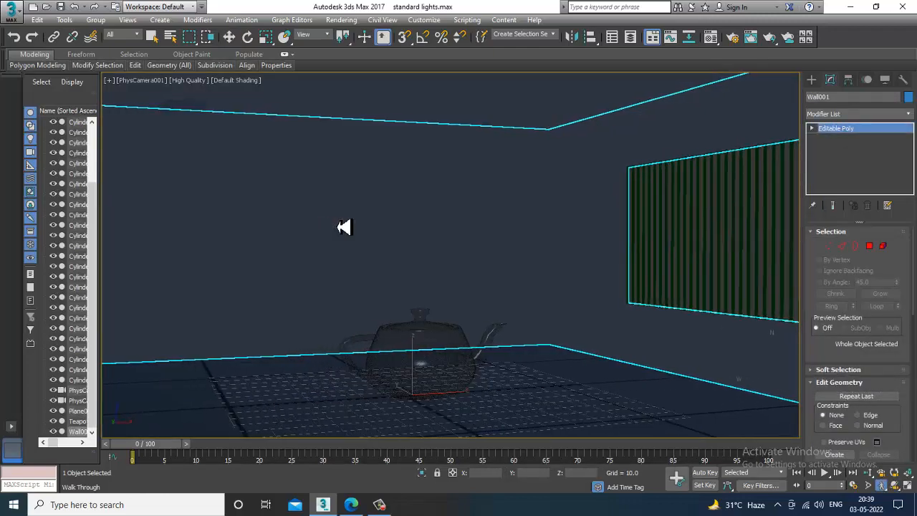
{"action": "key", "text": "Up"}
{"action": "key", "text": "Up"}
{"action": "key", "text": "Up"}
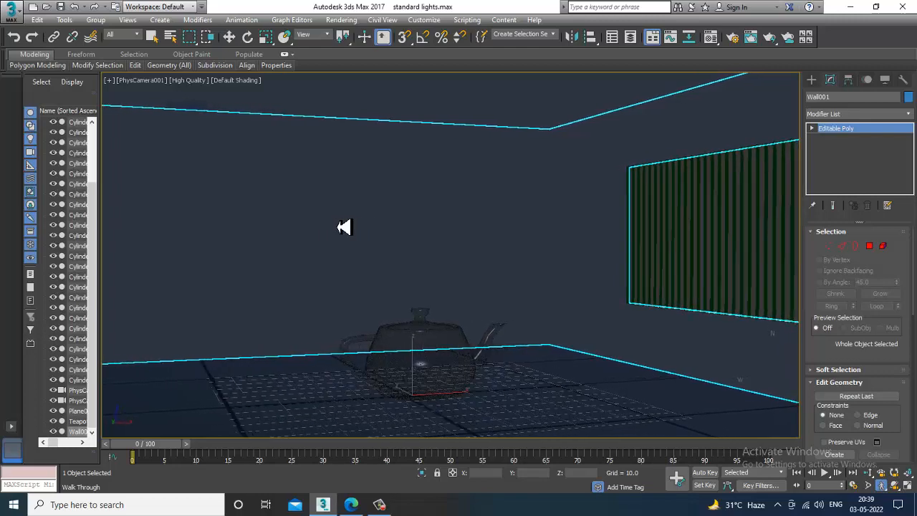
In the Perspective view, create an mr Sky Portal with AutoGrid over the barred window's outer face, about 71 by 124 units.
{"action": "key", "text": "p"}
{"action": "scroll", "coordinate": [548, 237], "scroll_direction": "down", "scroll_amount": 6}
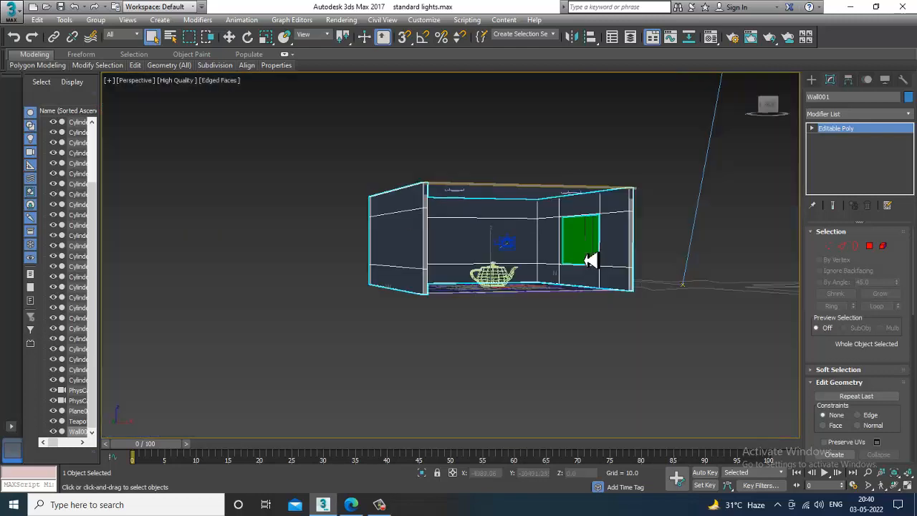
{"action": "middle_click_drag", "start_coordinate": [590, 260], "coordinate": [558, 304], "text": "alt"}
{"action": "key", "text": "w"}
{"action": "left_click", "coordinate": [812, 80]}
{"action": "middle_click_drag", "start_coordinate": [583, 258], "coordinate": [494, 264], "text": "alt"}
{"action": "left_click", "coordinate": [841, 96]}
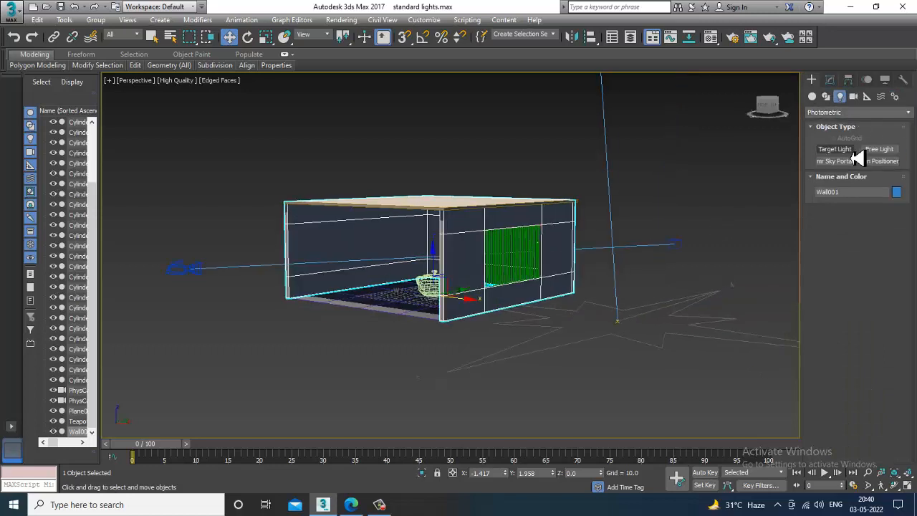
{"action": "left_click", "coordinate": [851, 163]}
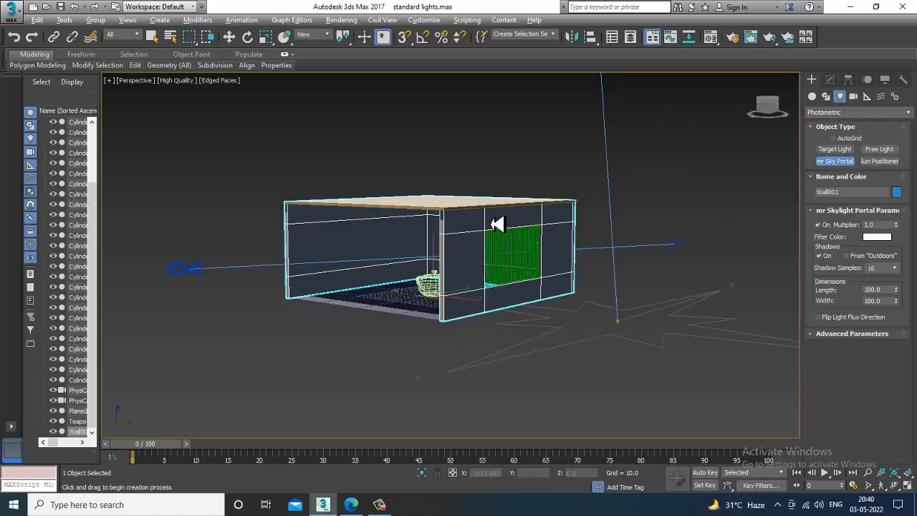
{"action": "middle_click_drag", "start_coordinate": [491, 221], "coordinate": [520, 207], "text": "alt"}
{"action": "scroll", "coordinate": [483, 233], "scroll_direction": "up", "scroll_amount": 2}
{"action": "scroll", "coordinate": [480, 233], "scroll_direction": "up", "scroll_amount": 4}
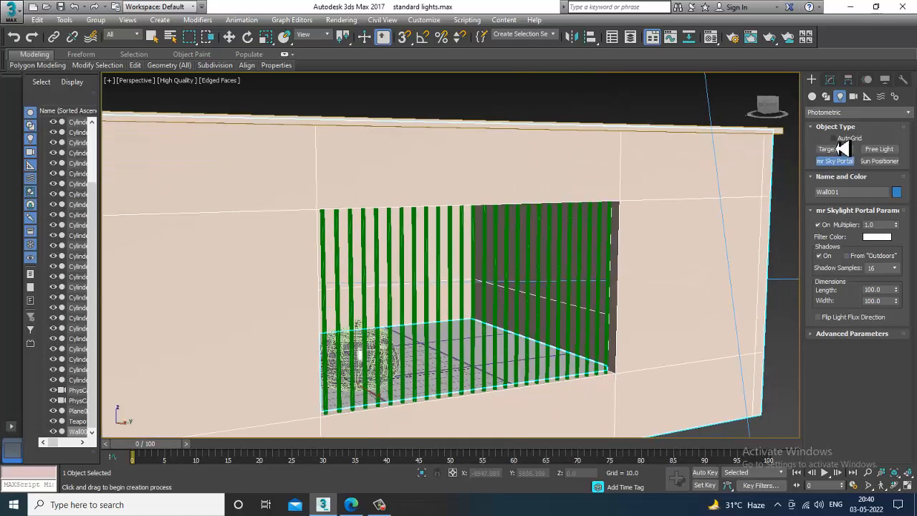
{"action": "left_click", "coordinate": [834, 138]}
{"action": "left_click_drag", "start_coordinate": [317, 210], "coordinate": [622, 386]}
{"action": "right_click", "coordinate": [622, 384]}
Move the sky portal along X to the window wall's inner side, at about X 121.6.
{"action": "middle_click_drag", "start_coordinate": [419, 303], "coordinate": [528, 307], "text": "alt"}
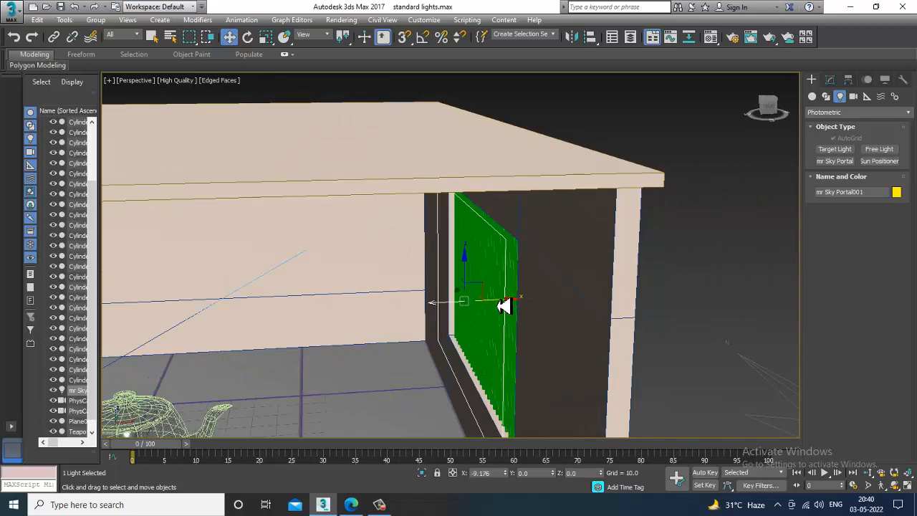
{"action": "mouse_move", "coordinate": [504, 306]}
{"action": "left_mouse_down"}
{"action": "mouse_move", "coordinate": [537, 303]}
{"action": "mouse_move", "coordinate": [499, 304]}
{"action": "mouse_move", "coordinate": [507, 306]}
{"action": "left_mouse_up"}
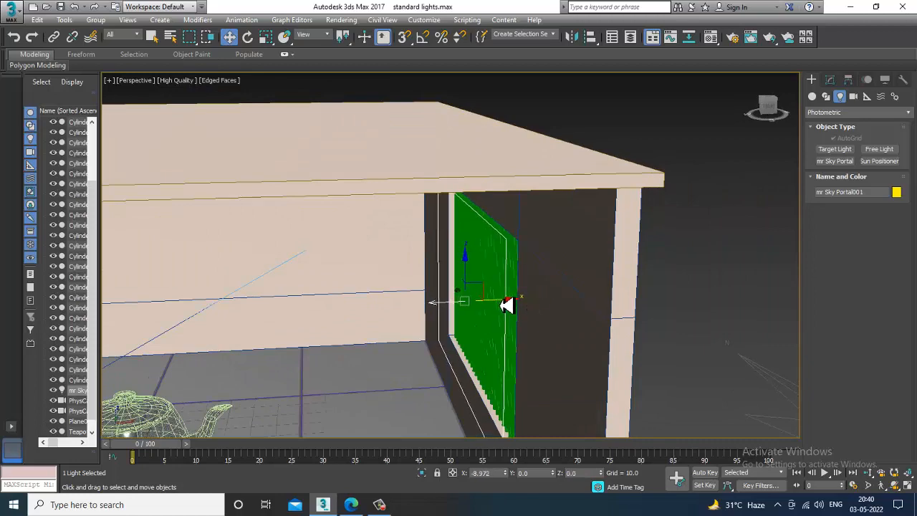
{"action": "middle_click_drag", "start_coordinate": [481, 333], "coordinate": [529, 259], "text": "alt"}
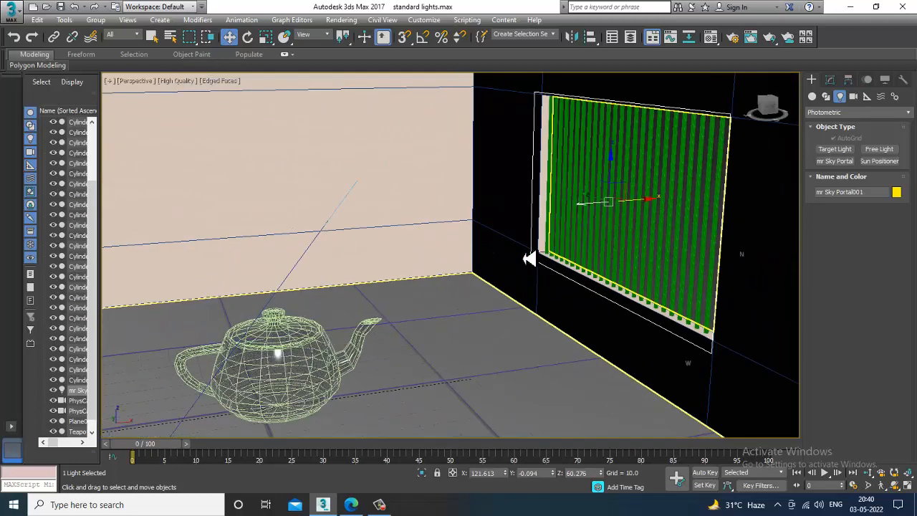
Render the PhysCamera001 view with the sky portal in place, keeping the portal's parameters open.
{"action": "key", "text": "c"}
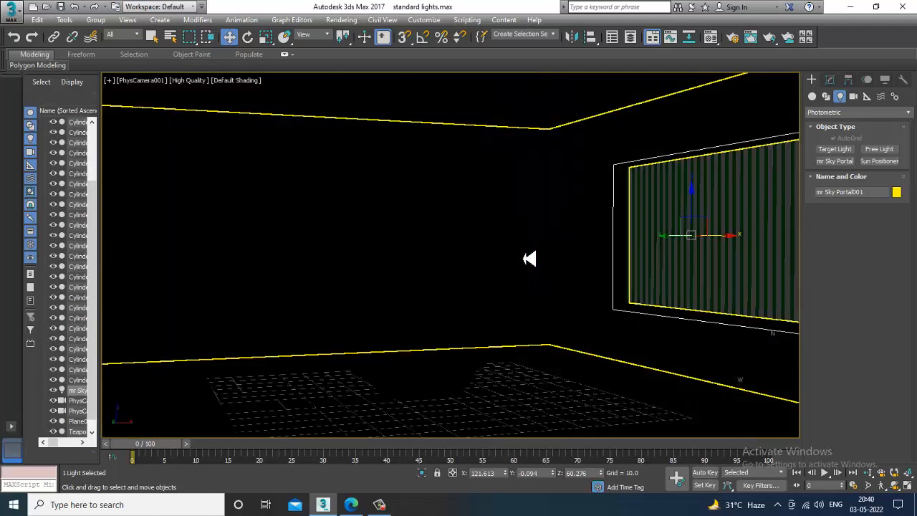
{"action": "left_click", "coordinate": [831, 80]}
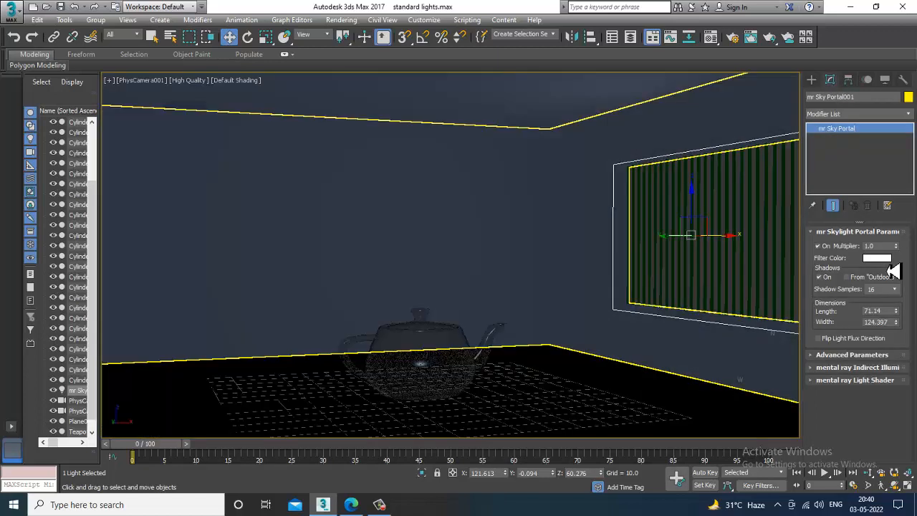
{"action": "left_click", "coordinate": [344, 20]}
{"action": "left_click", "coordinate": [362, 31]}
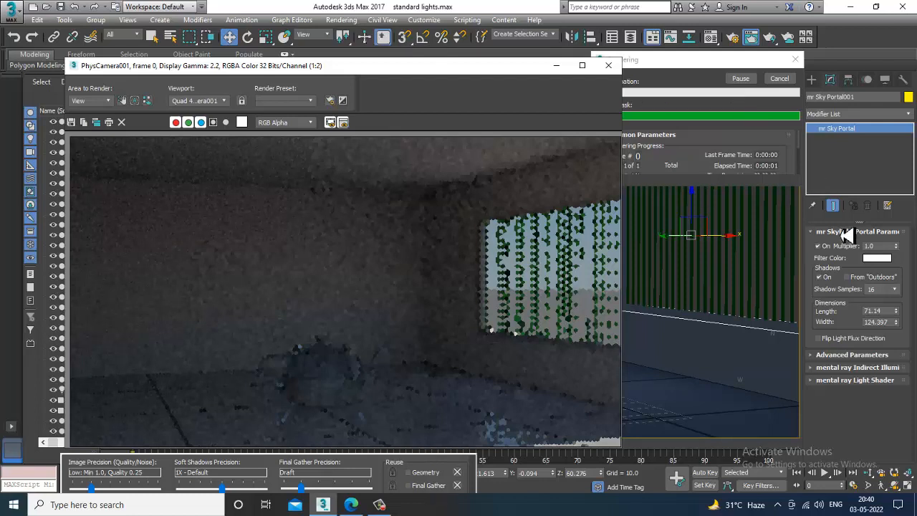
Tint the sky portal's filter color pale peach with From "Outdoors" shadows enabled, and render the camera view.
{"action": "left_click", "coordinate": [883, 259]}
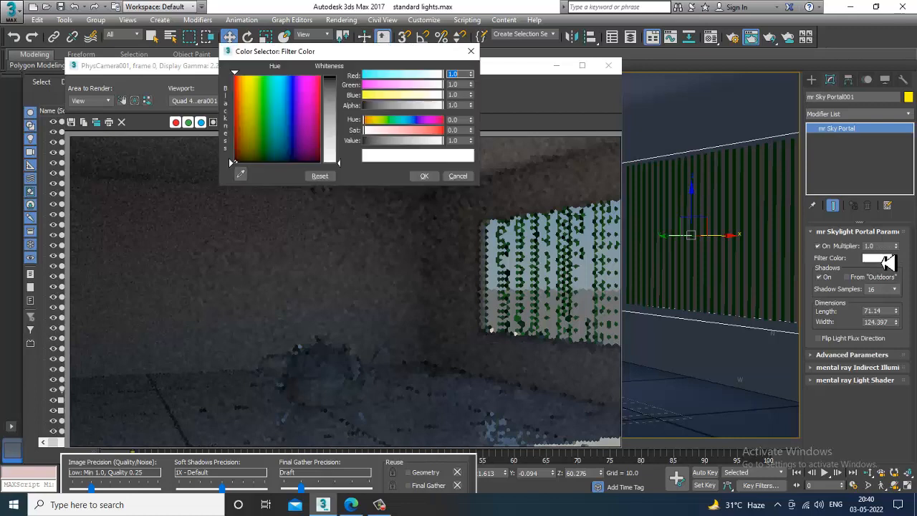
{"action": "mouse_move", "coordinate": [290, 134]}
{"action": "left_mouse_down"}
{"action": "mouse_move", "coordinate": [247, 127]}
{"action": "mouse_move", "coordinate": [262, 136]}
{"action": "mouse_move", "coordinate": [241, 103]}
{"action": "left_mouse_up"}
{"action": "left_click_drag", "start_coordinate": [341, 164], "coordinate": [341, 136]}
{"action": "left_click", "coordinate": [424, 176]}
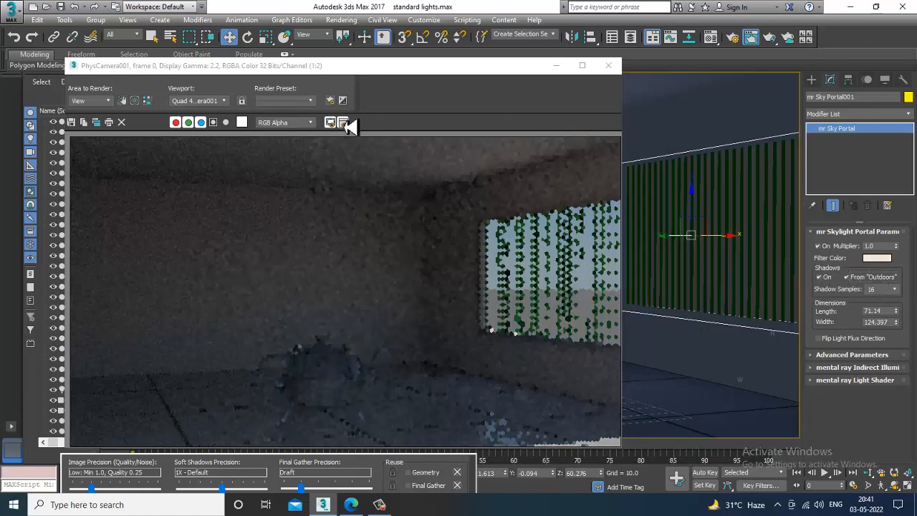
{"action": "left_click", "coordinate": [341, 20]}
{"action": "left_click", "coordinate": [359, 36]}
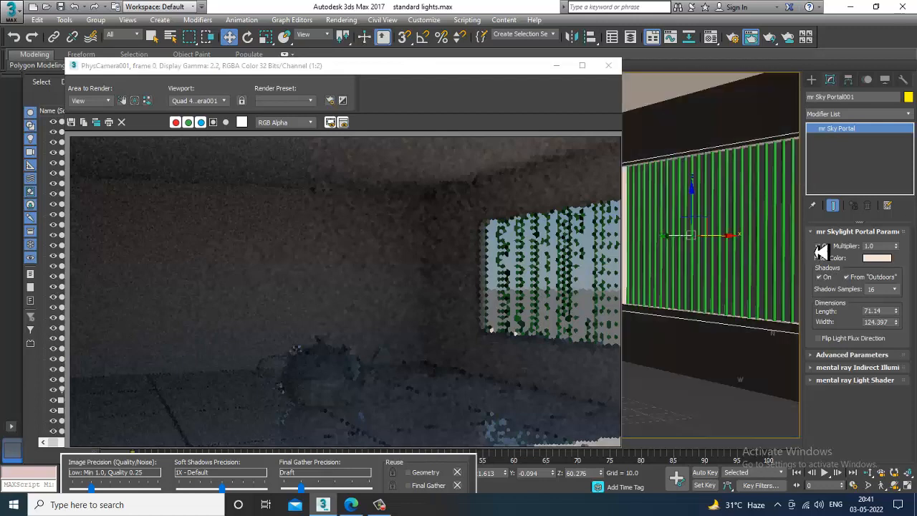
Shift the sky portal outward along X and set its multiplier to 1.13.
{"action": "left_click_drag", "start_coordinate": [721, 248], "coordinate": [751, 237]}
{"action": "left_click", "coordinate": [895, 244]}
{"action": "left_click_drag", "start_coordinate": [900, 250], "coordinate": [900, 245]}
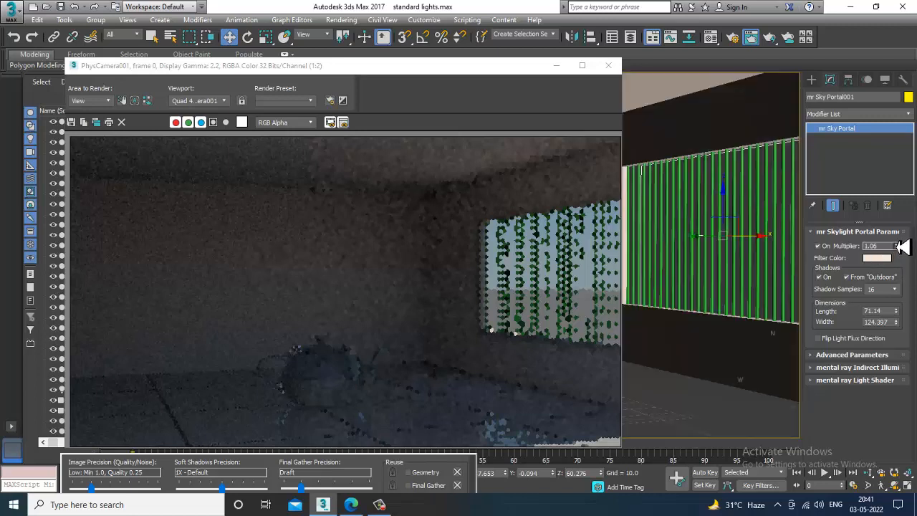
Set the sky portal's shadow samples to 32 and move it farther outward to about X 141.7.
{"action": "left_click", "coordinate": [894, 289]}
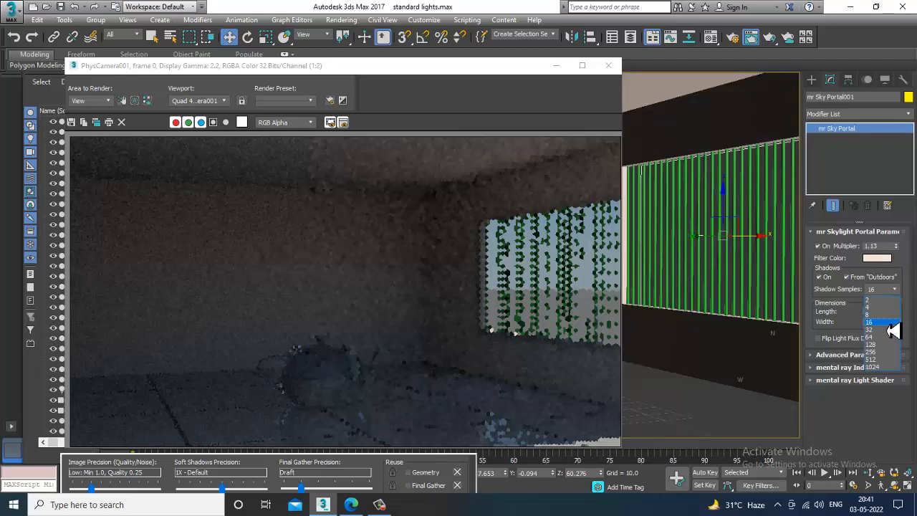
{"action": "left_click", "coordinate": [887, 330]}
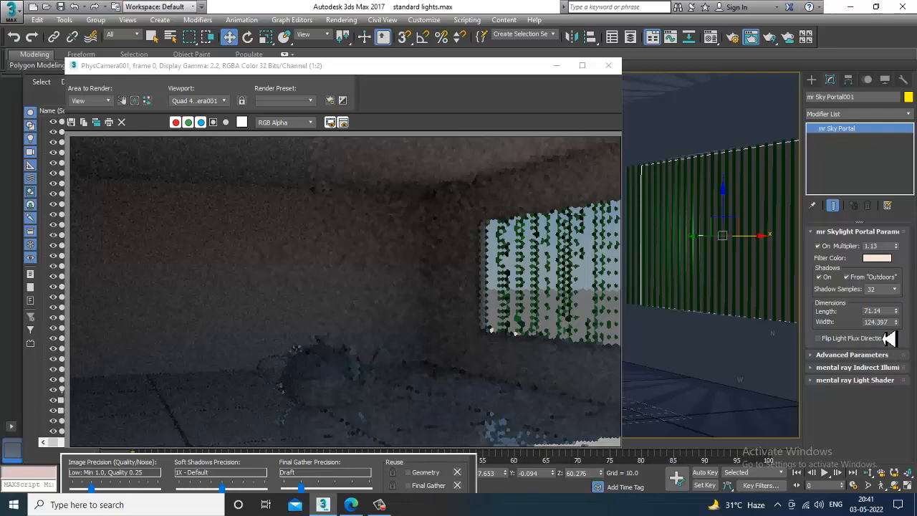
{"action": "left_click", "coordinate": [555, 65]}
{"action": "left_click_drag", "start_coordinate": [753, 239], "coordinate": [761, 239]}
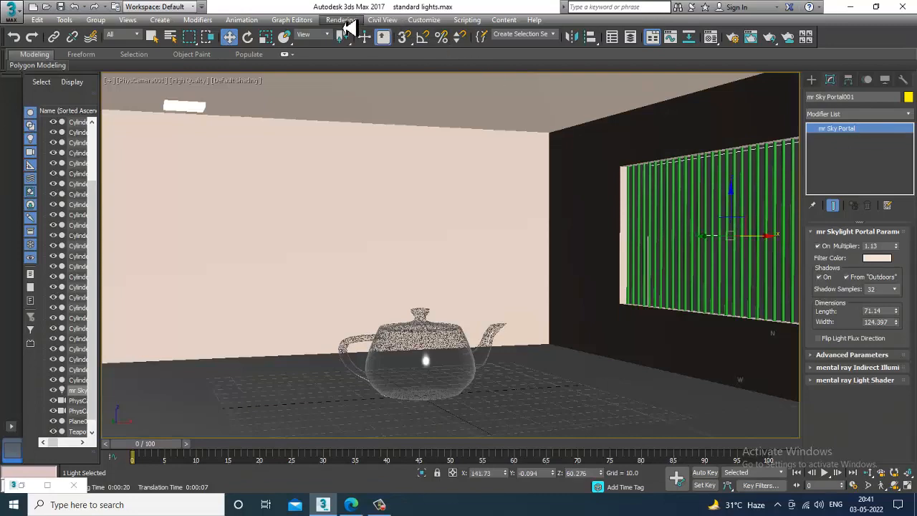
Render the PhysCamera001 view with the adjusted portal, stop the render and close its window.
{"action": "left_click", "coordinate": [341, 19]}
{"action": "left_click", "coordinate": [361, 36]}
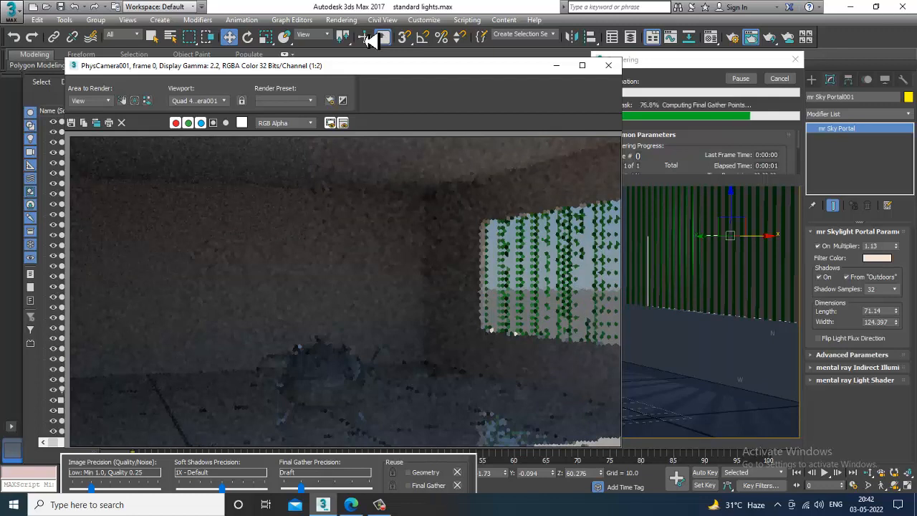
{"action": "key", "text": "Escape"}
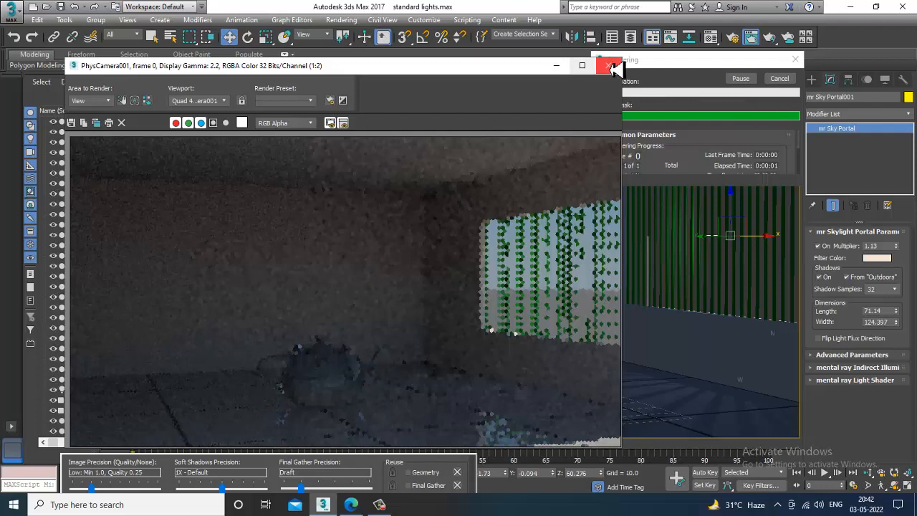
{"action": "left_click", "coordinate": [609, 67]}
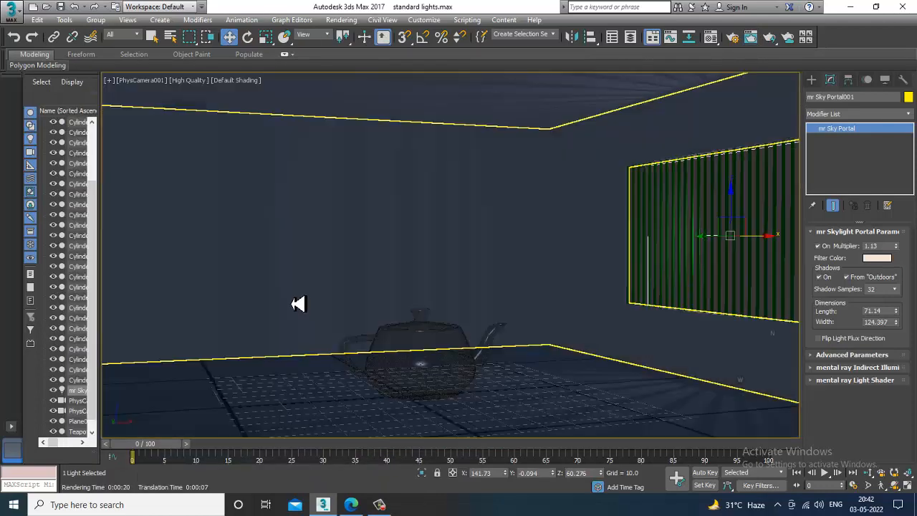
Face the barred window from outside in the Perspective view and restrict the selection filter to Geometry.
{"action": "key", "text": "alt+w"}
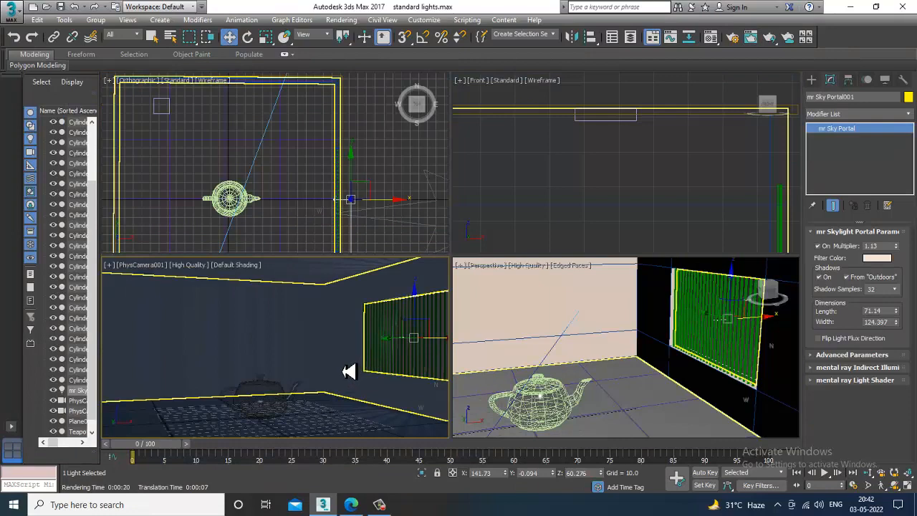
{"action": "left_click", "coordinate": [741, 340]}
{"action": "key", "text": "alt+w"}
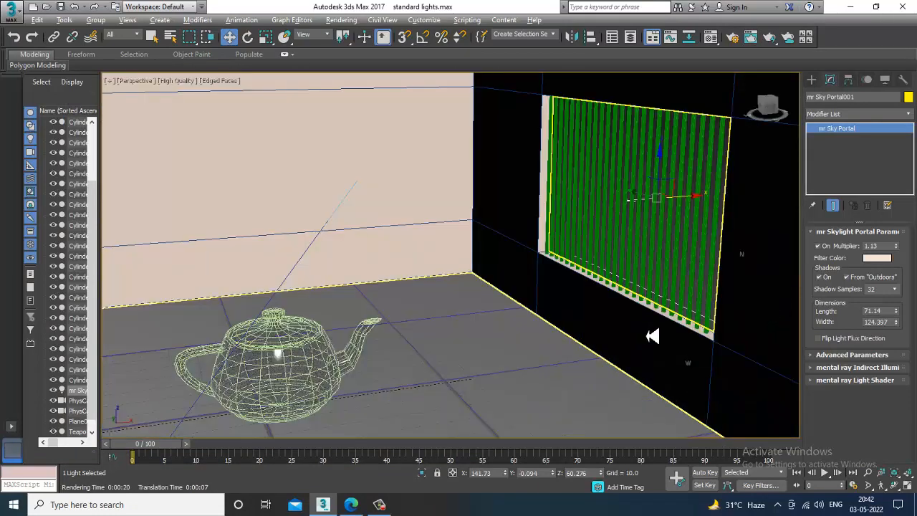
{"action": "scroll", "coordinate": [653, 336], "scroll_direction": "down", "scroll_amount": 5}
{"action": "middle_click_drag", "start_coordinate": [652, 335], "coordinate": [480, 332], "text": "alt"}
{"action": "scroll", "coordinate": [473, 296], "scroll_direction": "up", "scroll_amount": 4}
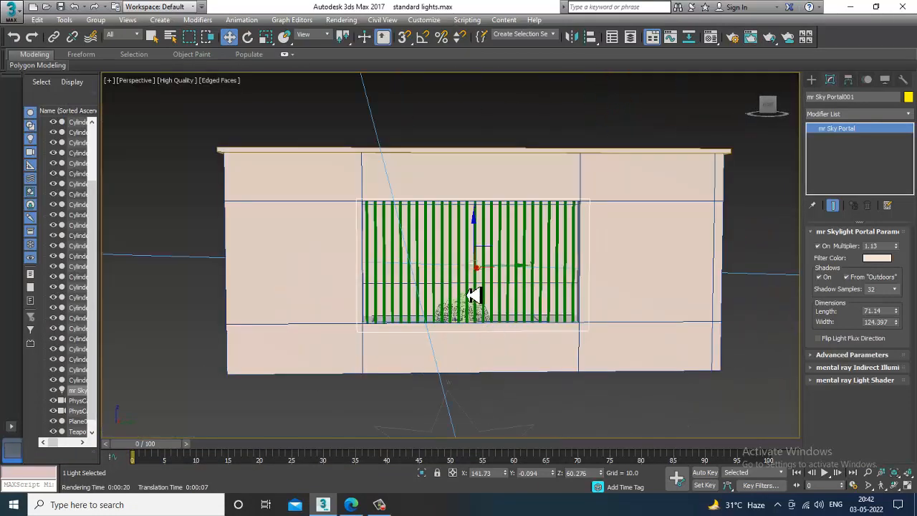
{"action": "middle_click_drag", "start_coordinate": [473, 295], "coordinate": [453, 300], "text": "alt"}
{"action": "left_click", "coordinate": [118, 35]}
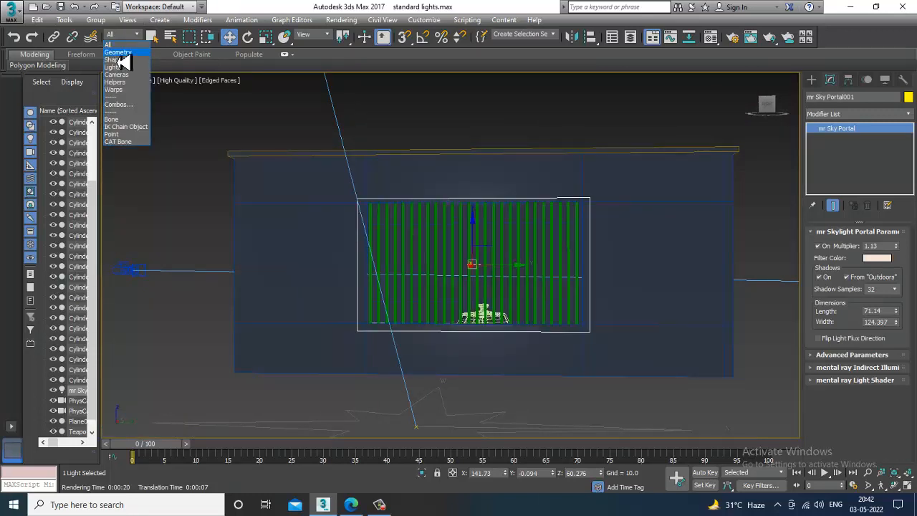
{"action": "left_click", "coordinate": [122, 55]}
Select all the green window bars, excluding the teapot and ceiling boxes, and delete them.
{"action": "left_click_drag", "start_coordinate": [287, 118], "coordinate": [616, 354]}
{"action": "left_click", "coordinate": [651, 176], "text": "alt"}
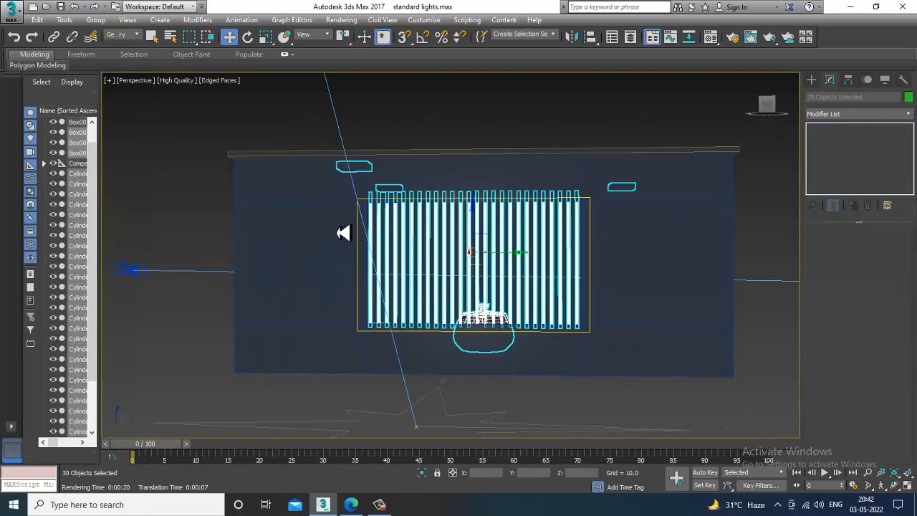
{"action": "middle_click_drag", "start_coordinate": [415, 255], "coordinate": [423, 250], "text": "alt"}
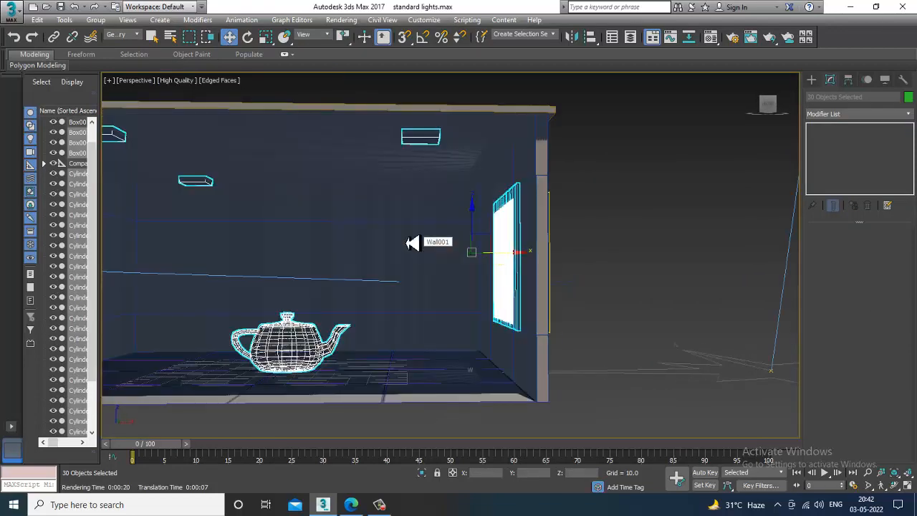
{"action": "middle_click_drag", "start_coordinate": [309, 220], "coordinate": [439, 283]}
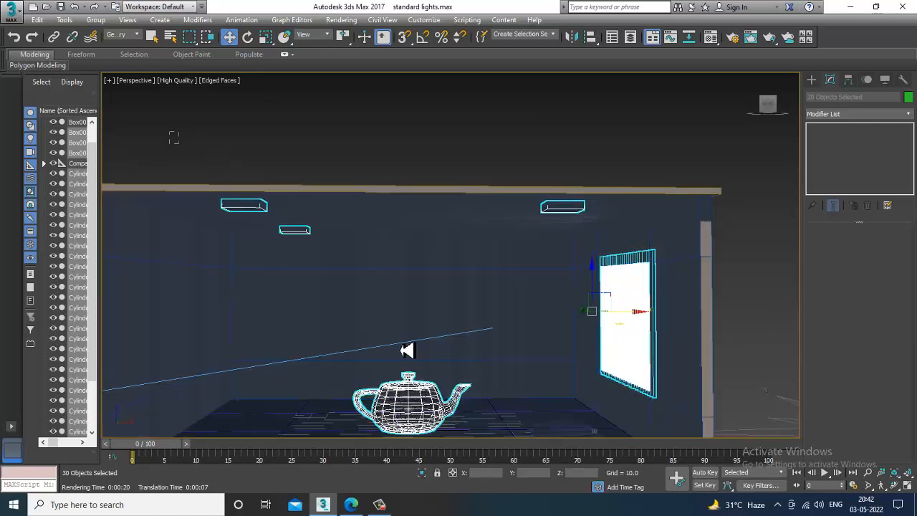
{"action": "left_click_drag", "start_coordinate": [406, 349], "coordinate": [538, 446]}
{"action": "left_click_drag", "start_coordinate": [510, 160], "coordinate": [577, 235], "text": "alt"}
{"action": "scroll", "coordinate": [548, 244], "scroll_direction": "down", "scroll_amount": 5}
{"action": "middle_click_drag", "start_coordinate": [579, 282], "coordinate": [610, 321], "text": "alt"}
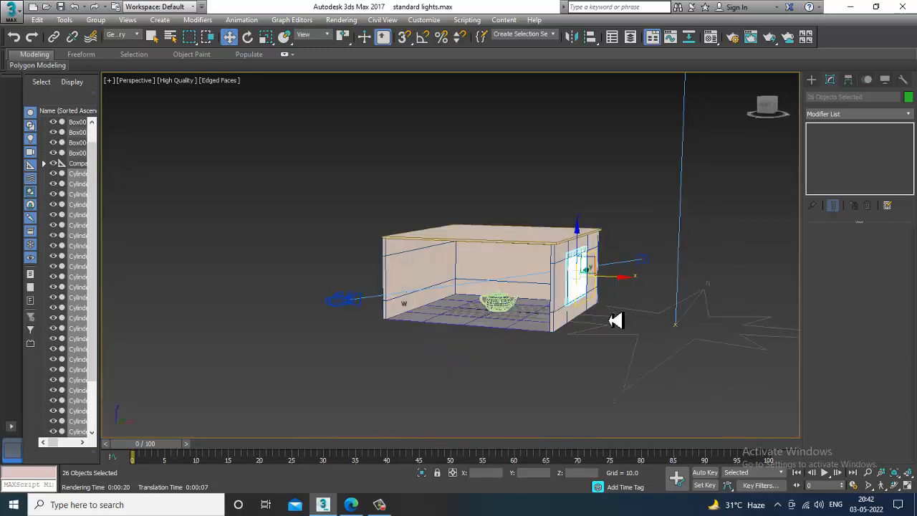
{"action": "key", "text": "Delete"}
Render the PhysCamera001 view without the window bars and close the render window.
{"action": "key", "text": "c"}
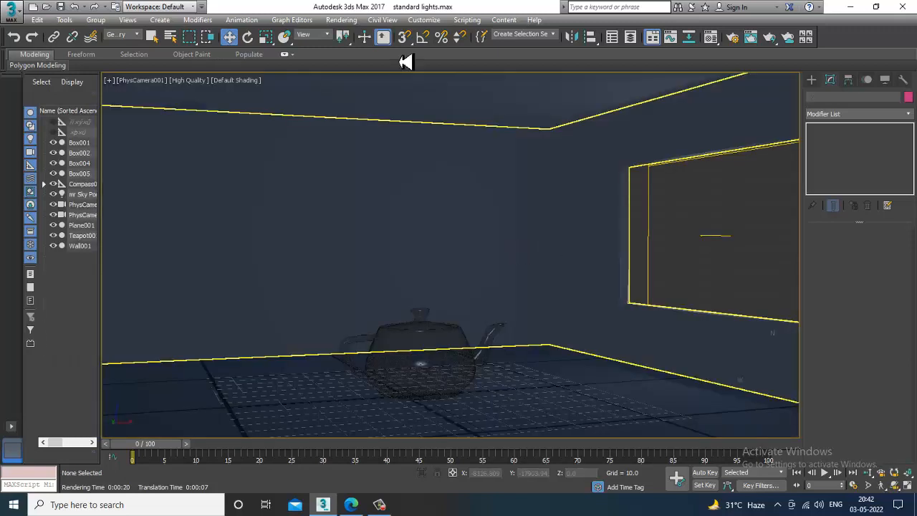
{"action": "left_click", "coordinate": [342, 20]}
{"action": "left_click", "coordinate": [350, 33]}
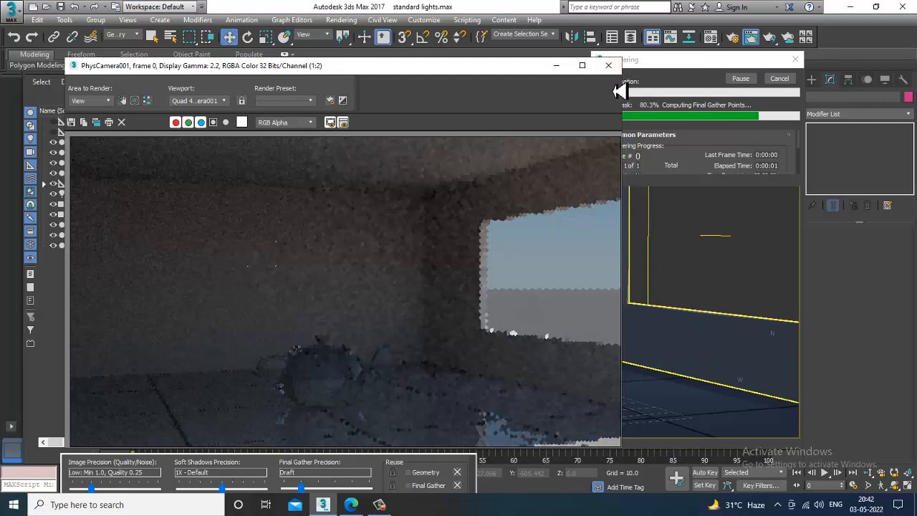
{"action": "left_click", "coordinate": [608, 65]}
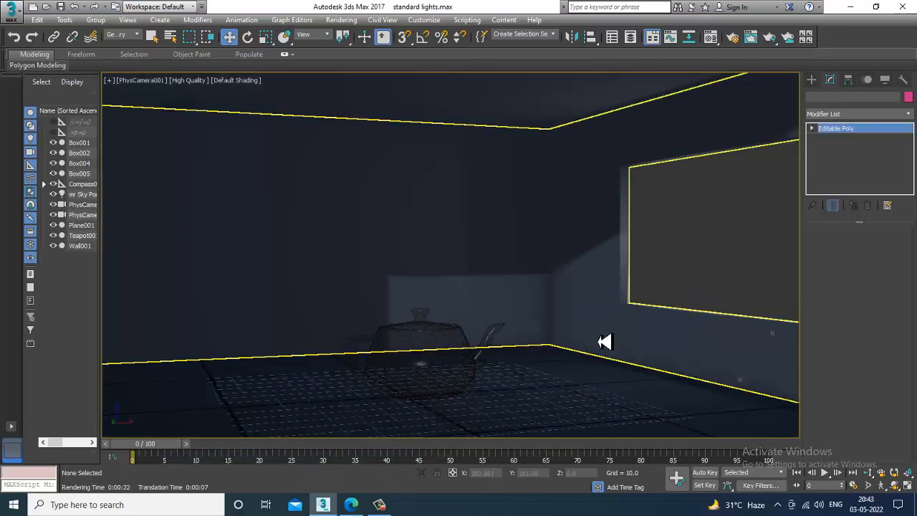
Examine the window wall and sky portal from inside and outside in the Perspective view, toggling between default and scene lighting.
{"action": "left_click", "coordinate": [606, 342]}
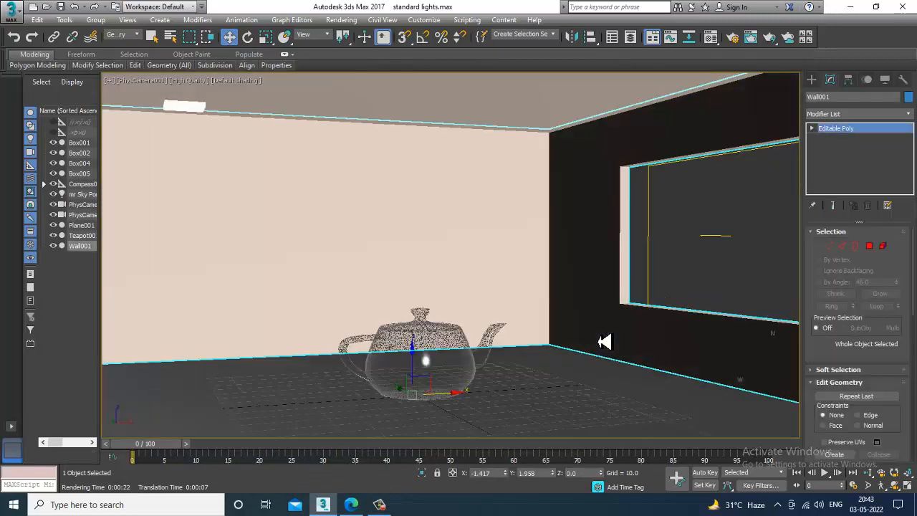
{"action": "key", "text": "p"}
{"action": "scroll", "coordinate": [621, 374], "scroll_direction": "down", "scroll_amount": 8}
{"action": "middle_click_drag", "start_coordinate": [616, 374], "coordinate": [619, 349], "text": "alt"}
{"action": "scroll", "coordinate": [615, 349], "scroll_direction": "up", "scroll_amount": 15}
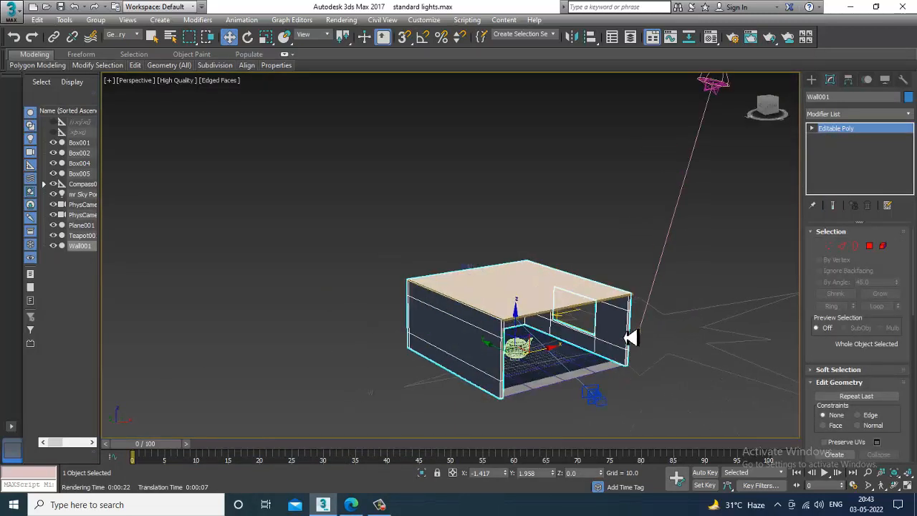
{"action": "key", "text": "ctrl+l"}
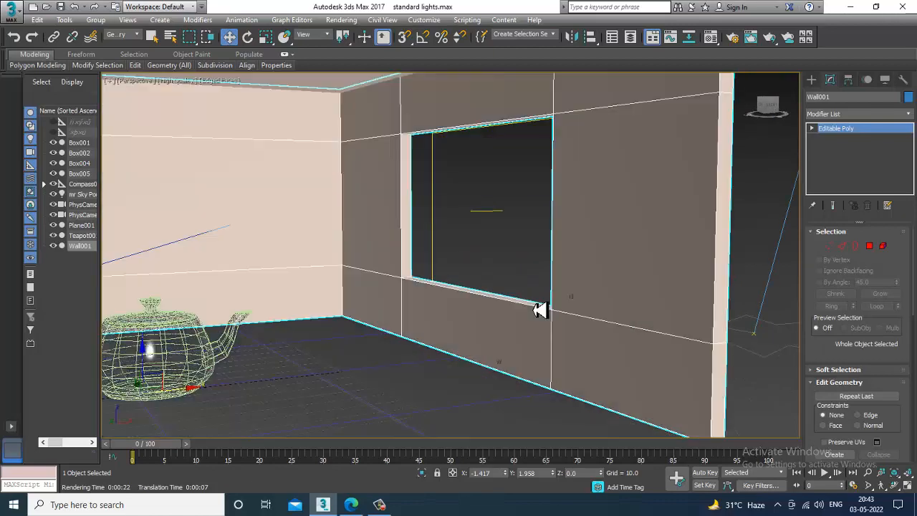
{"action": "scroll", "coordinate": [543, 313], "scroll_direction": "down", "scroll_amount": 8}
{"action": "middle_click_drag", "start_coordinate": [608, 340], "coordinate": [554, 335], "text": "alt"}
{"action": "middle_click_drag", "start_coordinate": [580, 306], "coordinate": [538, 329], "text": "alt"}
{"action": "key", "text": "ctrl+l"}
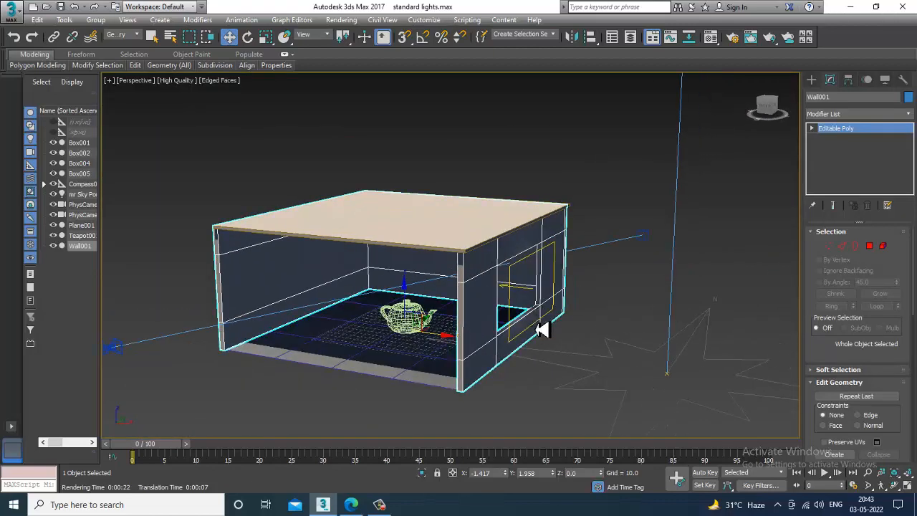
Set the selection filter back to All and move the sky portal along X to about 138.9.
{"action": "left_click", "coordinate": [130, 34]}
{"action": "left_click", "coordinate": [133, 47]}
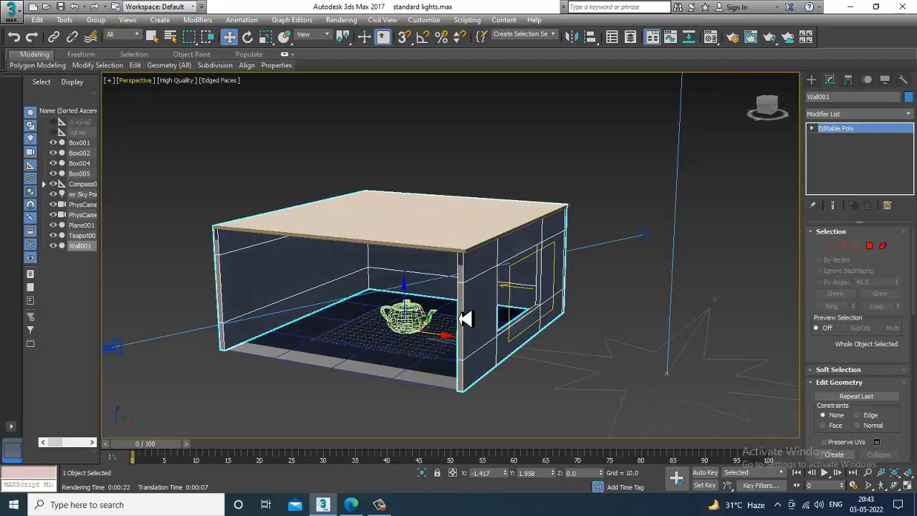
{"action": "left_click", "coordinate": [543, 324]}
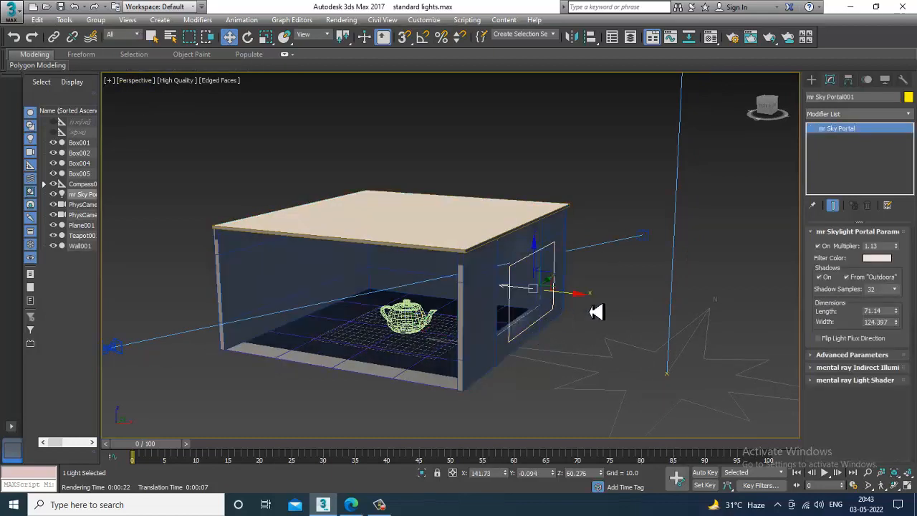
{"action": "middle_click_drag", "start_coordinate": [590, 312], "coordinate": [592, 303], "text": "alt"}
{"action": "mouse_move", "coordinate": [577, 299]}
{"action": "left_mouse_down"}
{"action": "mouse_move", "coordinate": [593, 303]}
{"action": "mouse_move", "coordinate": [574, 303]}
{"action": "left_mouse_up"}
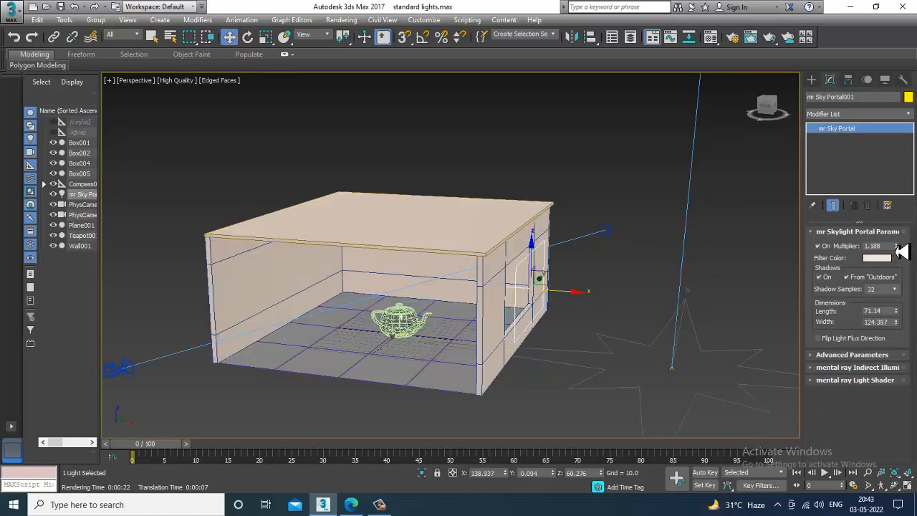
Set the sky portal's multiplier to 1.261 and its color source to Use Scene Environment.
{"action": "left_click", "coordinate": [895, 246]}
{"action": "middle_click_drag", "start_coordinate": [509, 357], "coordinate": [609, 361], "text": "alt"}
{"action": "left_click", "coordinate": [856, 355]}
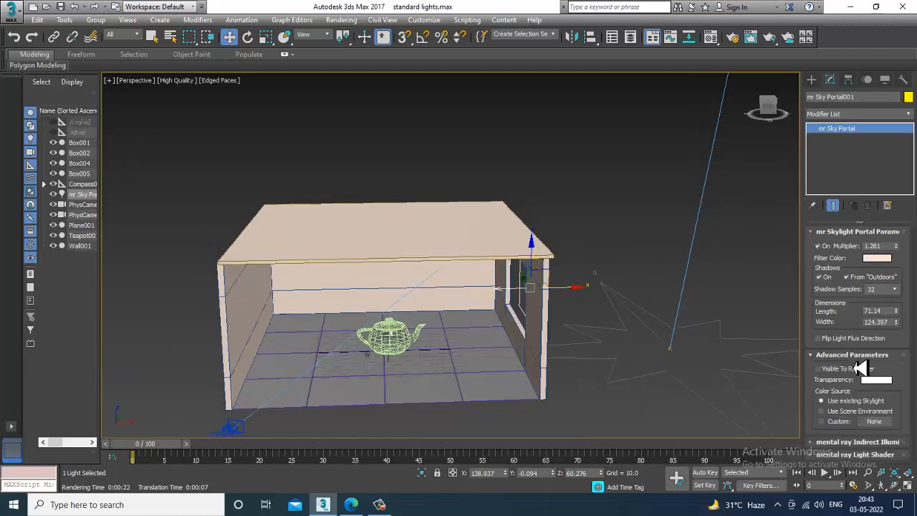
{"action": "left_click", "coordinate": [885, 412]}
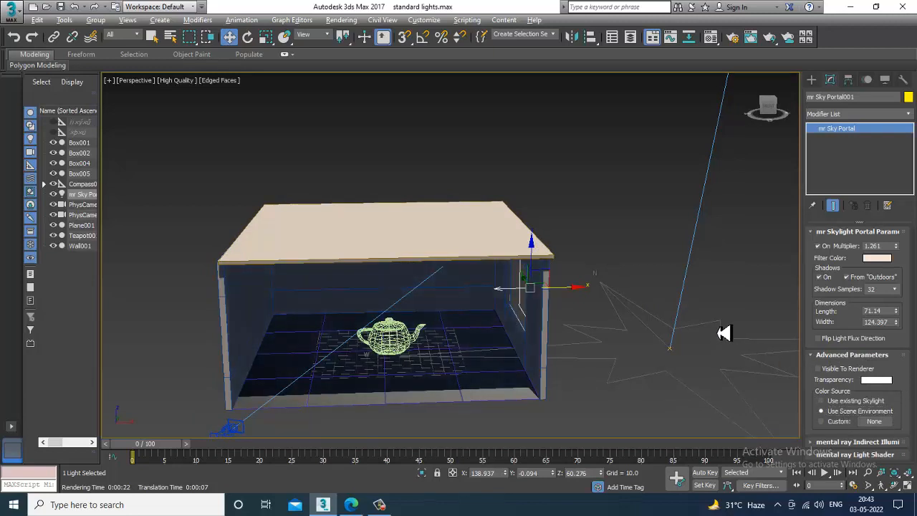
{"action": "middle_click_drag", "start_coordinate": [722, 332], "coordinate": [729, 331], "text": "alt"}
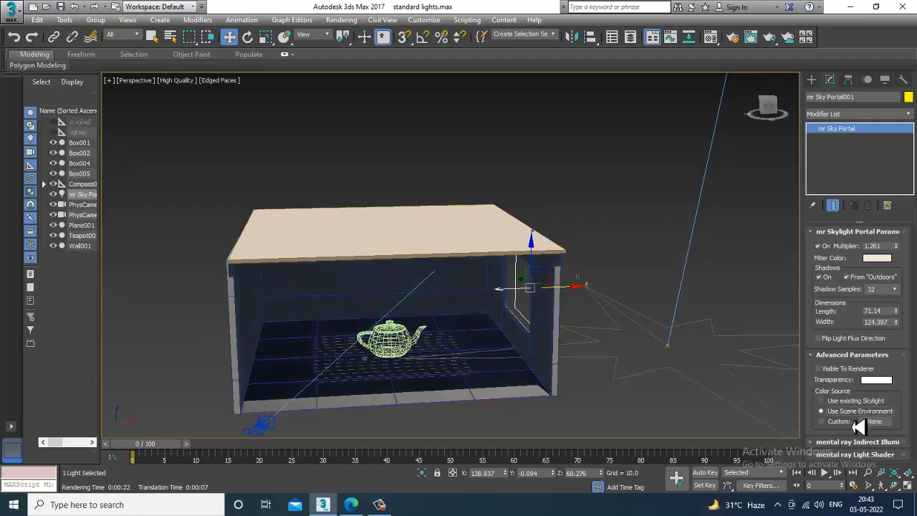
{"action": "left_click", "coordinate": [846, 403]}
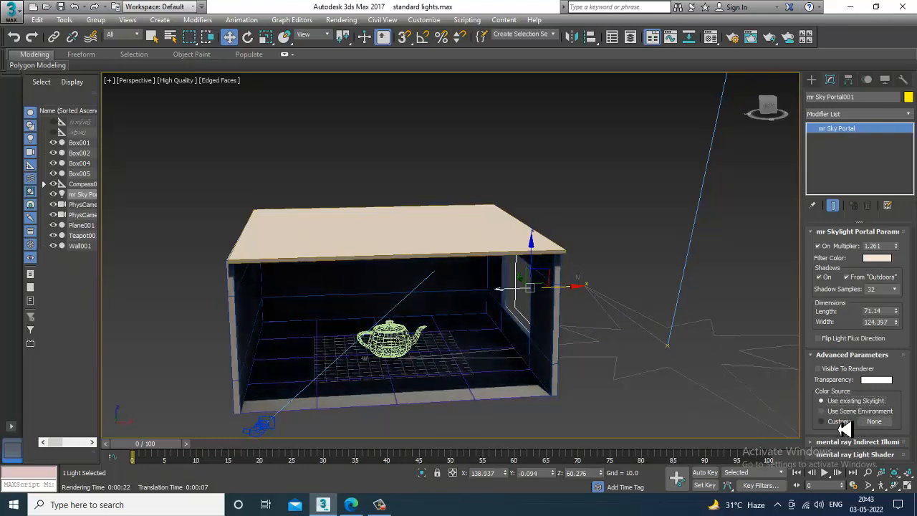
{"action": "left_click", "coordinate": [839, 422]}
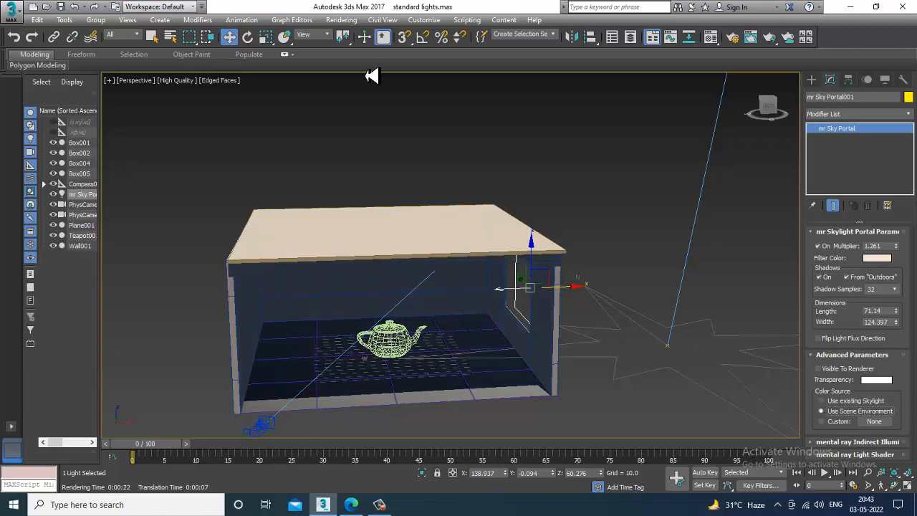
Open the scene's Environment and Effects settings.
{"action": "left_click", "coordinate": [343, 21]}
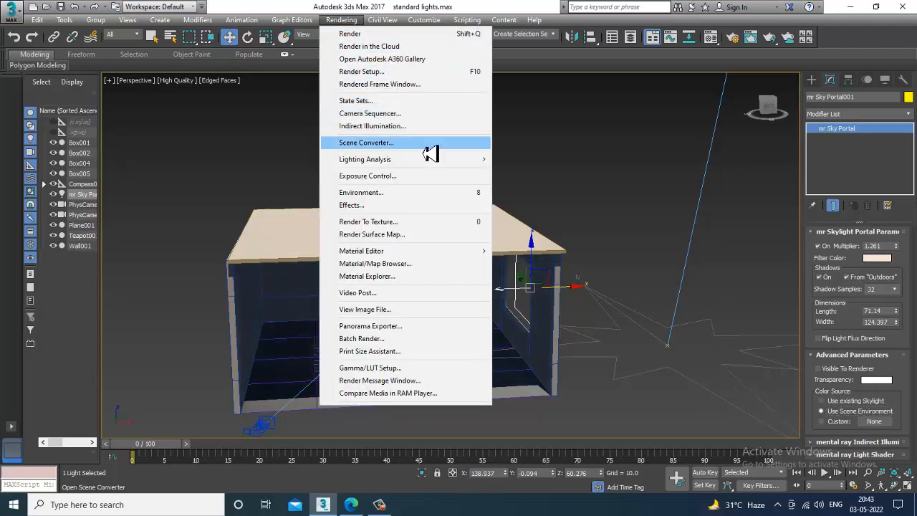
{"action": "left_click", "coordinate": [441, 203]}
{"action": "left_click", "coordinate": [438, 199]}
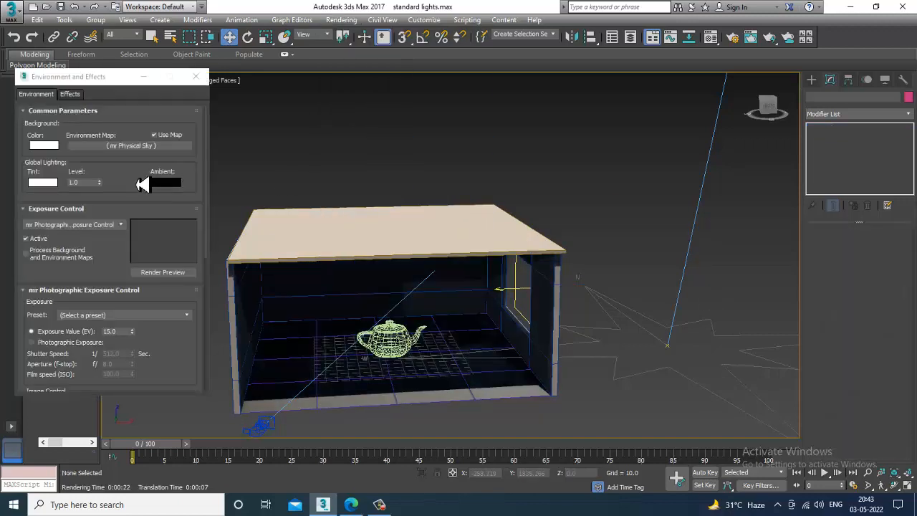
Keep mr Photographic Exposure Control as the exposure control and set its Exposure Value (EV) to 16.
{"action": "left_click", "coordinate": [121, 225]}
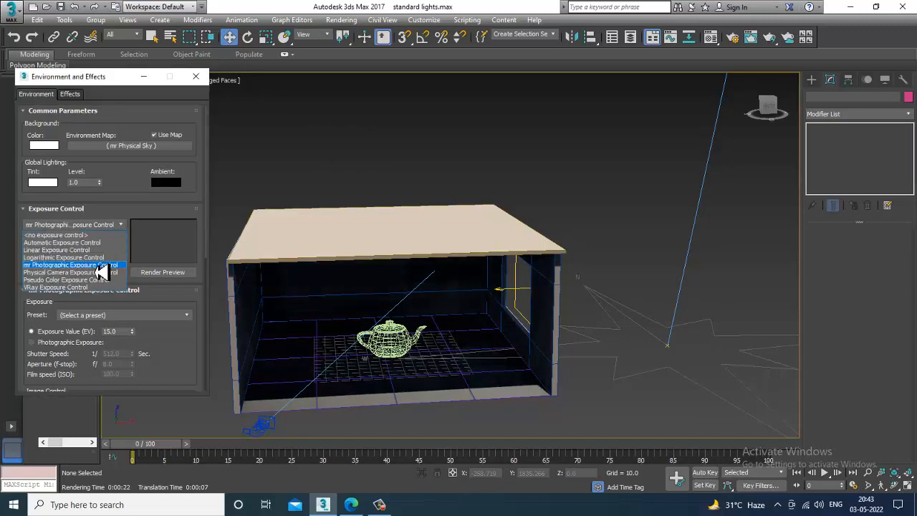
{"action": "left_click", "coordinate": [97, 265]}
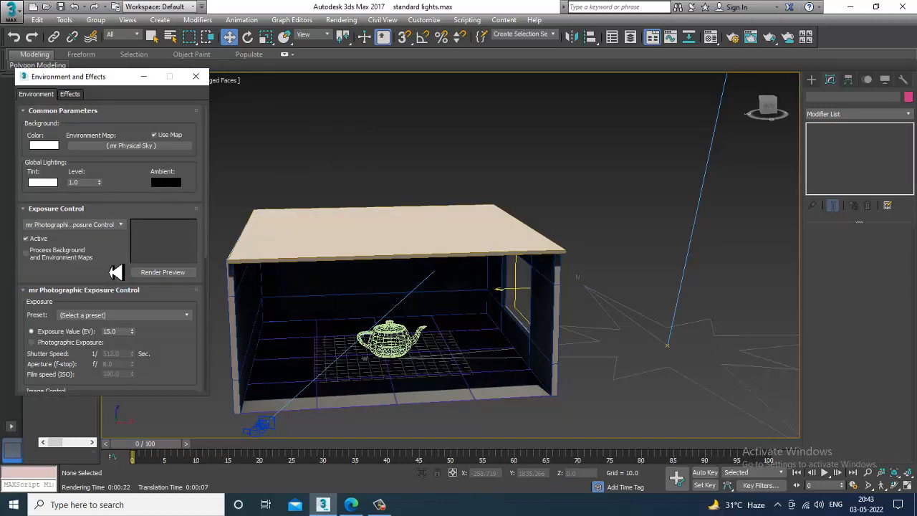
{"action": "left_click_drag", "start_coordinate": [97, 272], "coordinate": [120, 126]}
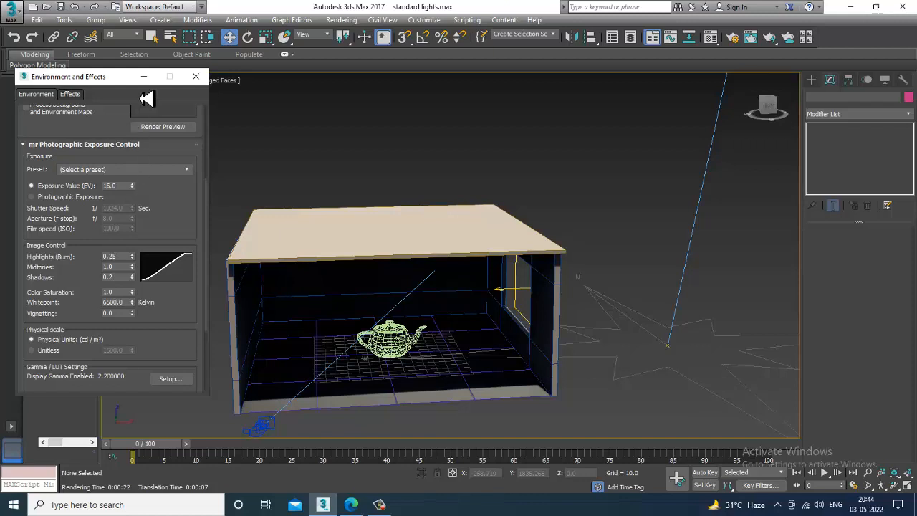
{"action": "left_click", "coordinate": [143, 76]}
Switch to the PhysCamera001 view, render it to check the new exposure, and close the rendered frame.
{"action": "key", "text": "c"}
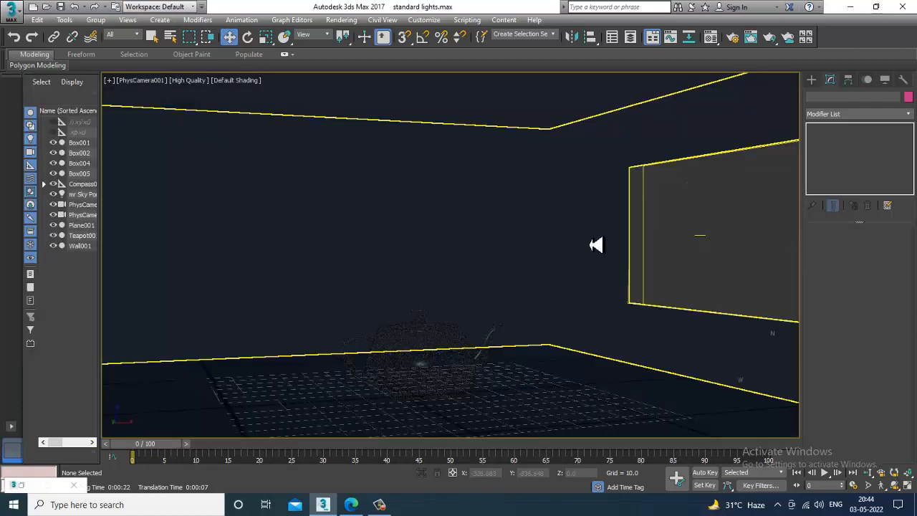
{"action": "key", "text": "shift+q"}
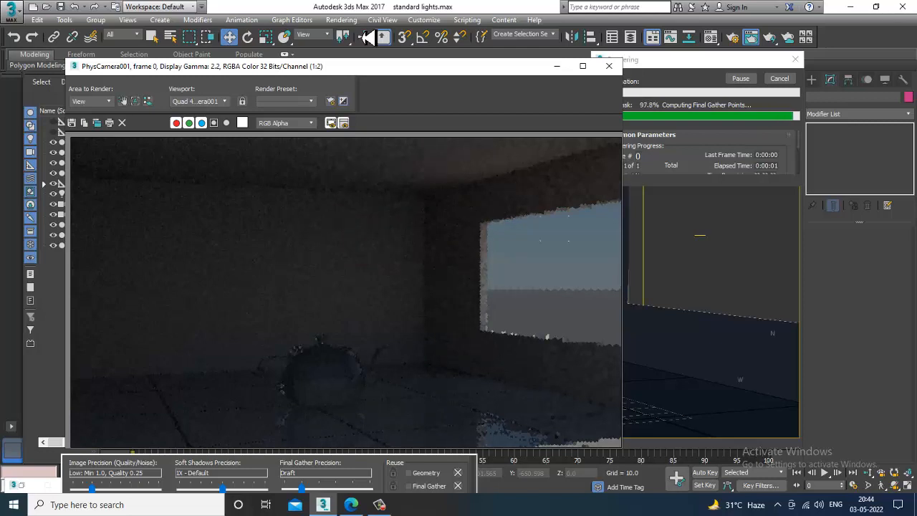
{"action": "left_click", "coordinate": [609, 65]}
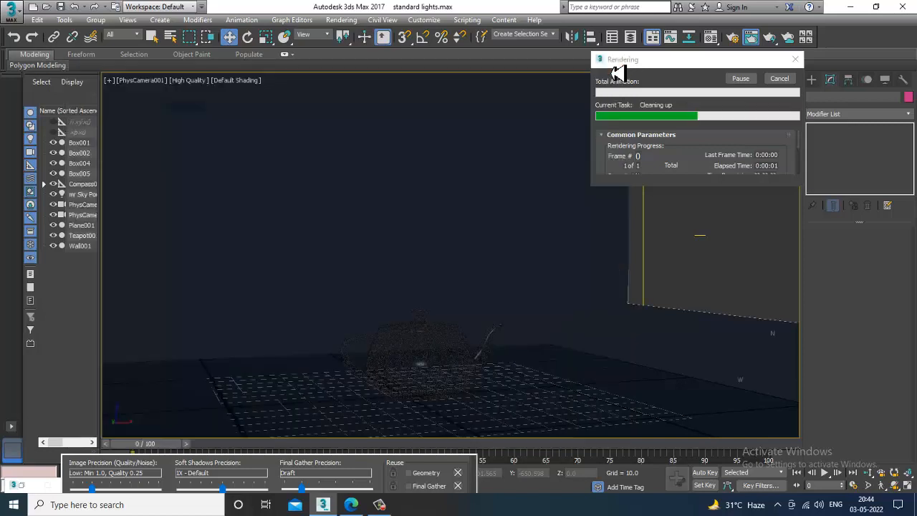
Set the window sky portal's color source to Use existing Skylight and its multiplier to 2.0.
{"action": "left_click", "coordinate": [649, 250]}
{"action": "left_click", "coordinate": [821, 401]}
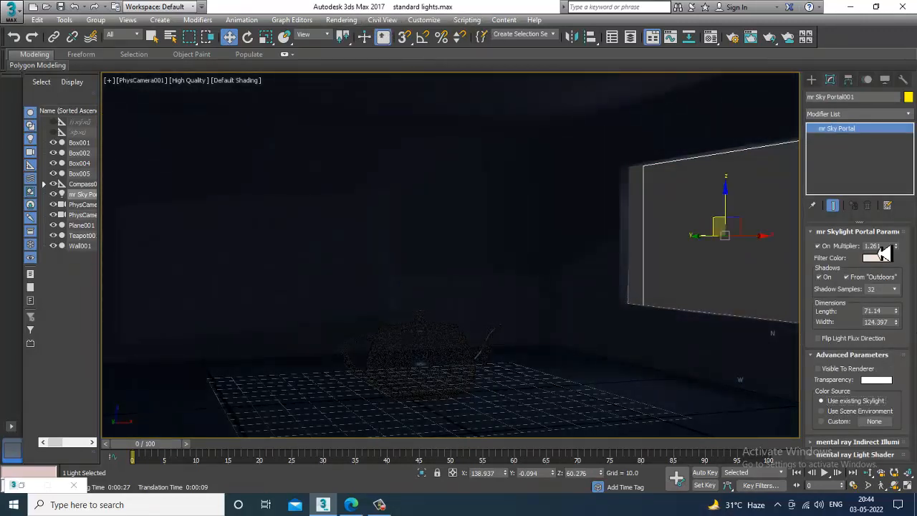
{"action": "left_click_drag", "start_coordinate": [882, 248], "coordinate": [824, 249]}
{"action": "type", "text": "2.0"}
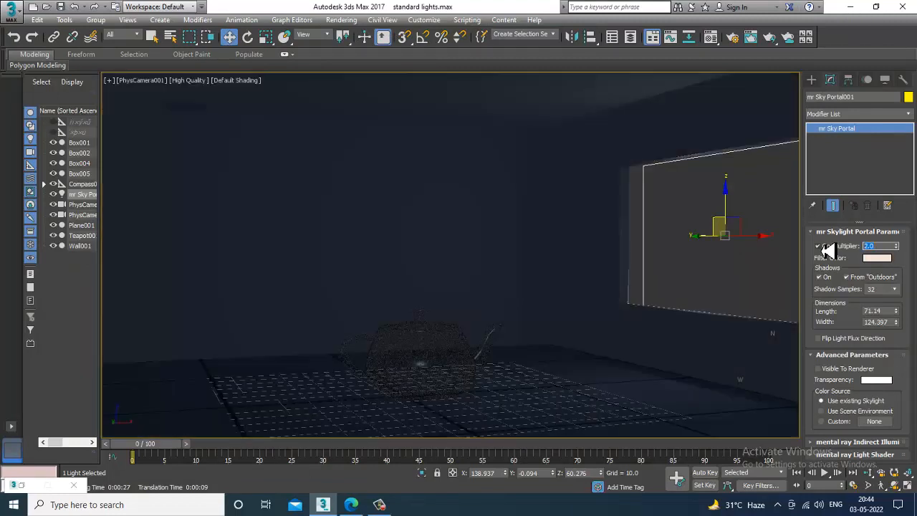
Render the camera view to check the sky portal's new multiplier, and close the rendered frame.
{"action": "left_click", "coordinate": [341, 20]}
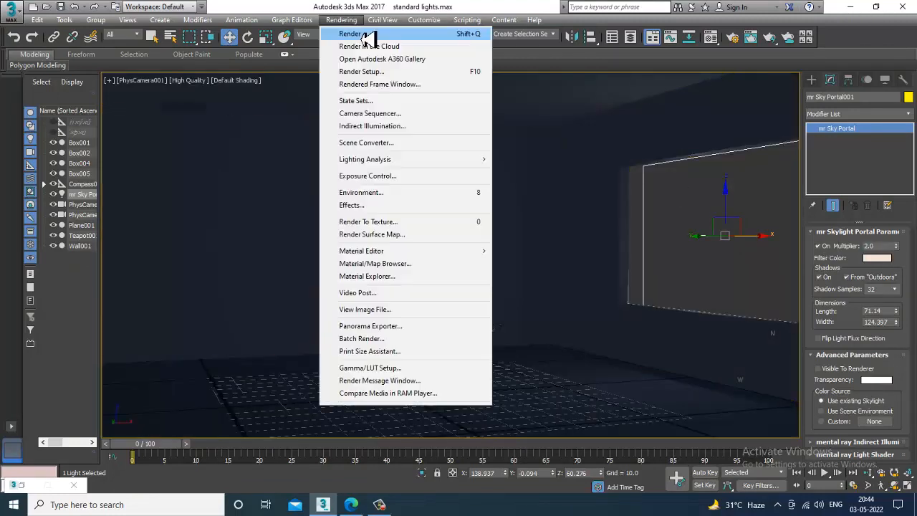
{"action": "left_click", "coordinate": [361, 34]}
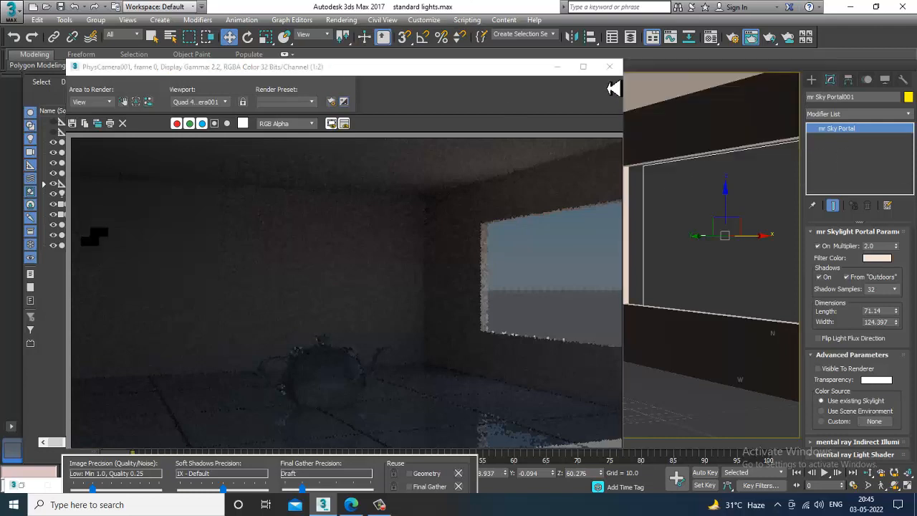
{"action": "left_click", "coordinate": [609, 67]}
Turn off the sky portal's From "Outdoors" shadows and move the portal along X to about 110.3, inside the room.
{"action": "left_click", "coordinate": [847, 276]}
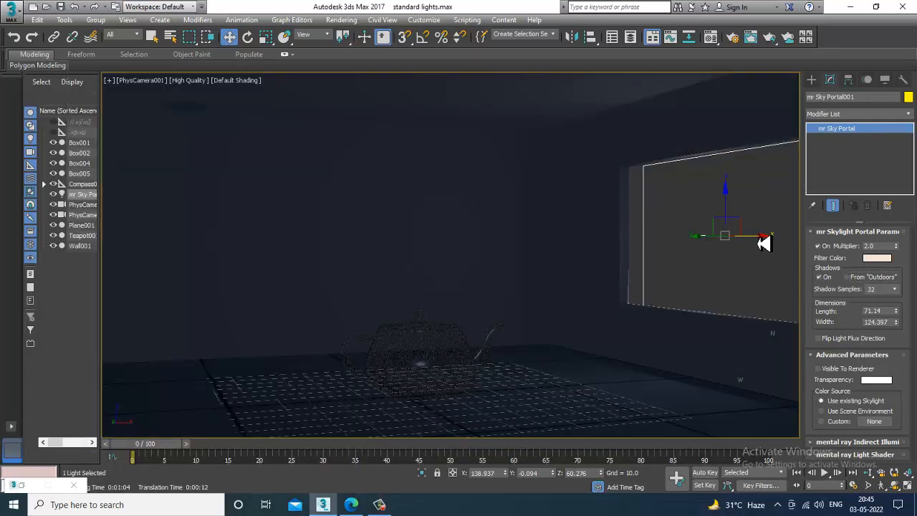
{"action": "left_click_drag", "start_coordinate": [761, 241], "coordinate": [707, 243]}
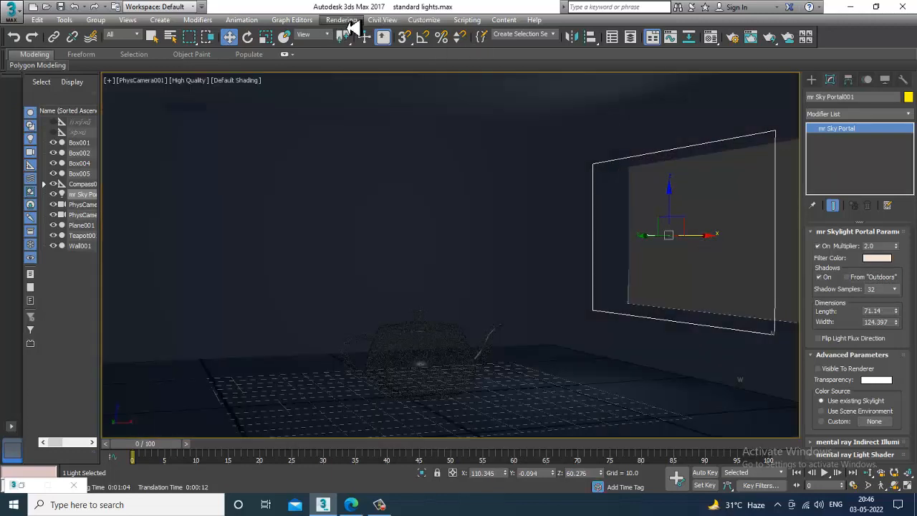
Render the camera view with the moved portal, stop the render, and clone the rendered frame as a minimized comparison copy.
{"action": "left_click", "coordinate": [341, 19]}
{"action": "left_click", "coordinate": [364, 34]}
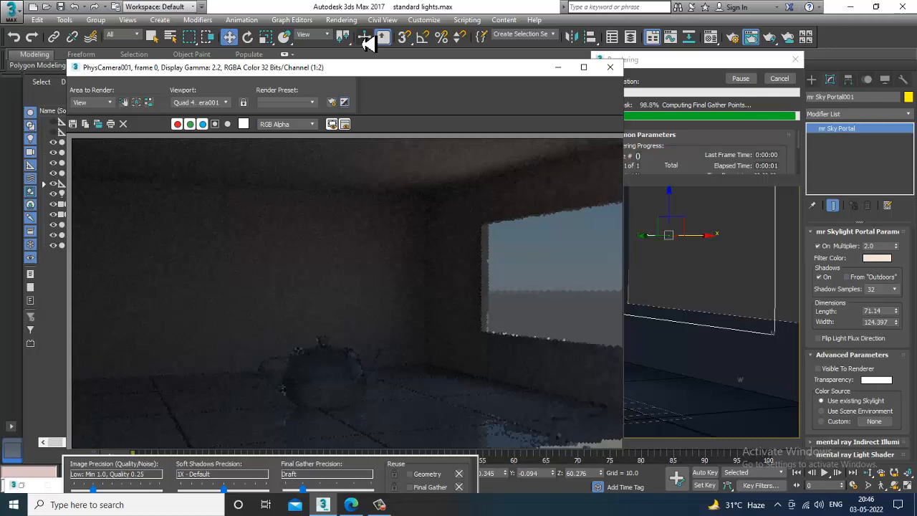
{"action": "key", "text": "Escape"}
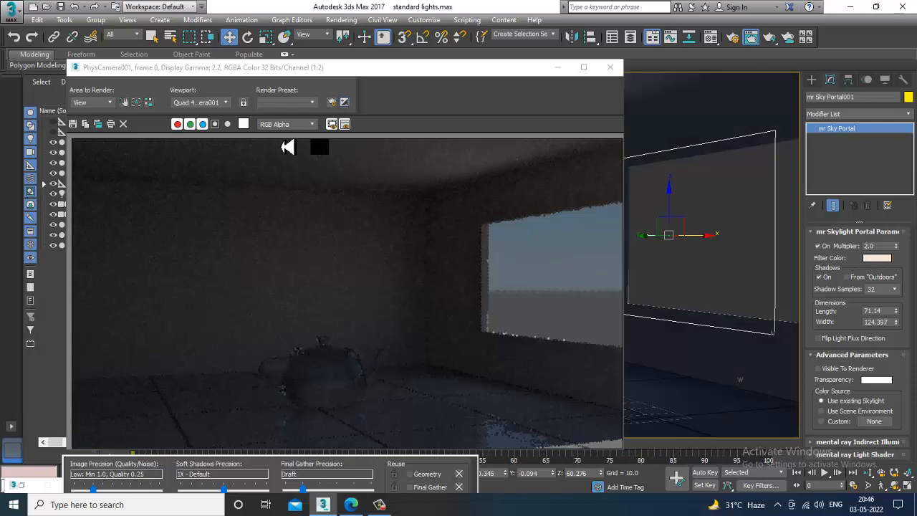
{"action": "left_click", "coordinate": [100, 127]}
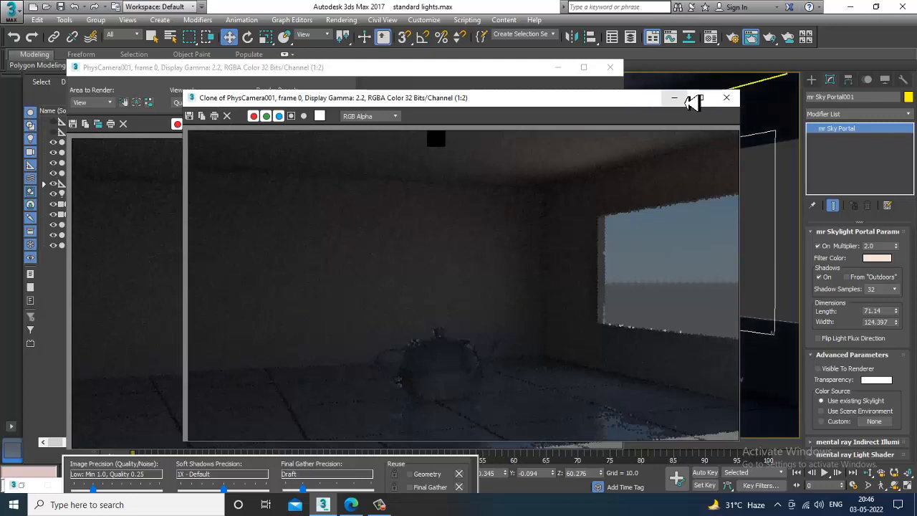
{"action": "mouse_move", "coordinate": [646, 102]}
{"action": "left_mouse_down"}
{"action": "mouse_move", "coordinate": [368, 119]}
{"action": "mouse_move", "coordinate": [365, 129]}
{"action": "left_mouse_up"}
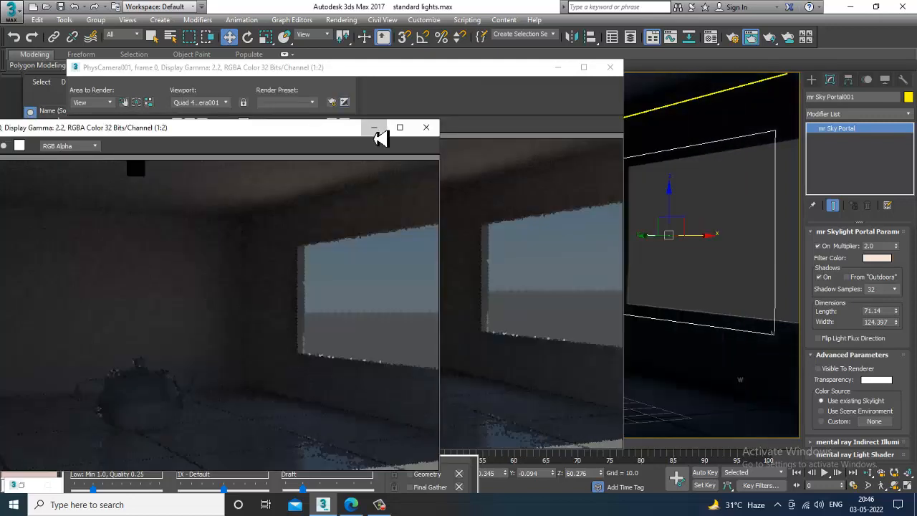
{"action": "left_click", "coordinate": [376, 132]}
Move the sky portal along X to about 133.7 at the window opening and set its multiplier to 2.123.
{"action": "left_click_drag", "start_coordinate": [710, 240], "coordinate": [755, 240]}
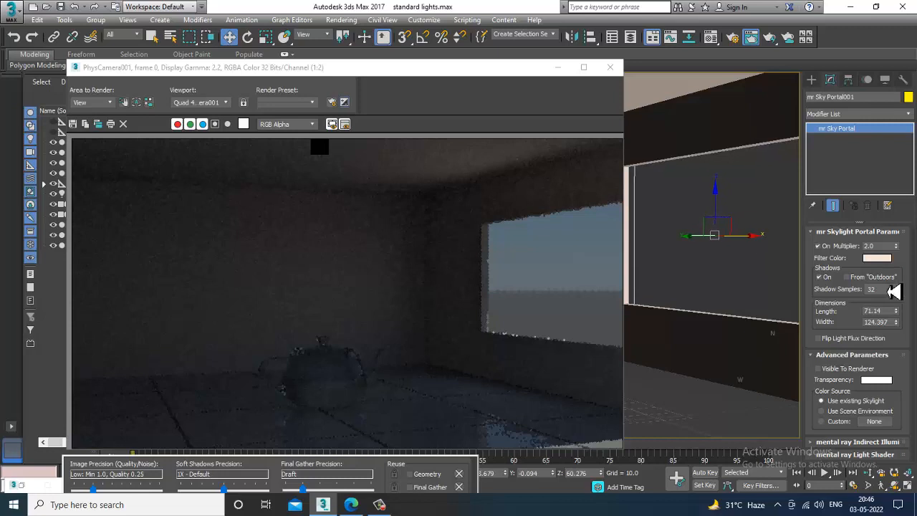
{"action": "left_click", "coordinate": [896, 244]}
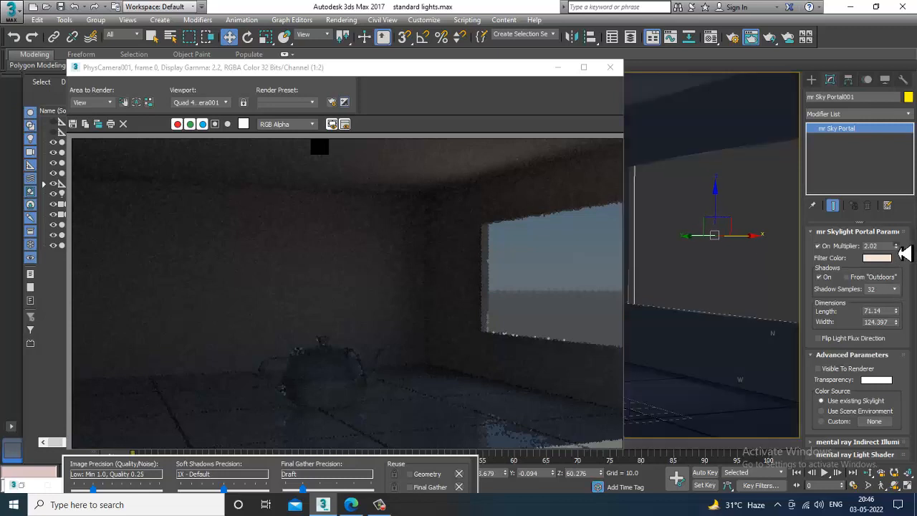
{"action": "left_click", "coordinate": [896, 244]}
{"action": "left_click", "coordinate": [896, 244]}
{"action": "left_click", "coordinate": [896, 244]}
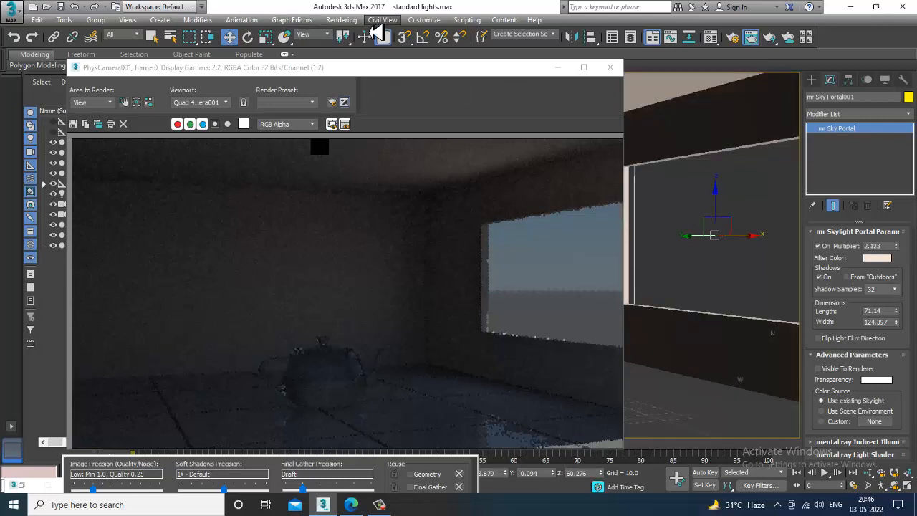
Render the camera view with the portal at the window opening and stop the render partway through.
{"action": "left_click", "coordinate": [341, 19]}
{"action": "left_click", "coordinate": [351, 34]}
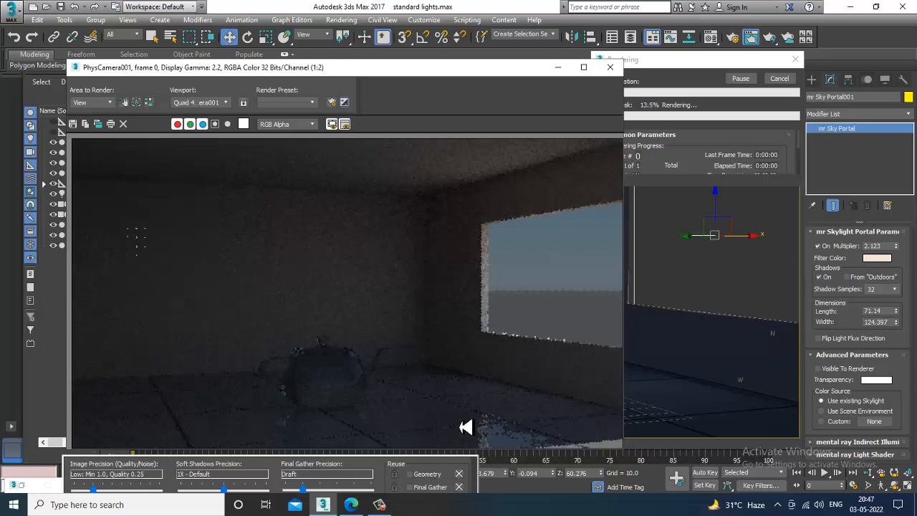
{"action": "left_click", "coordinate": [323, 506]}
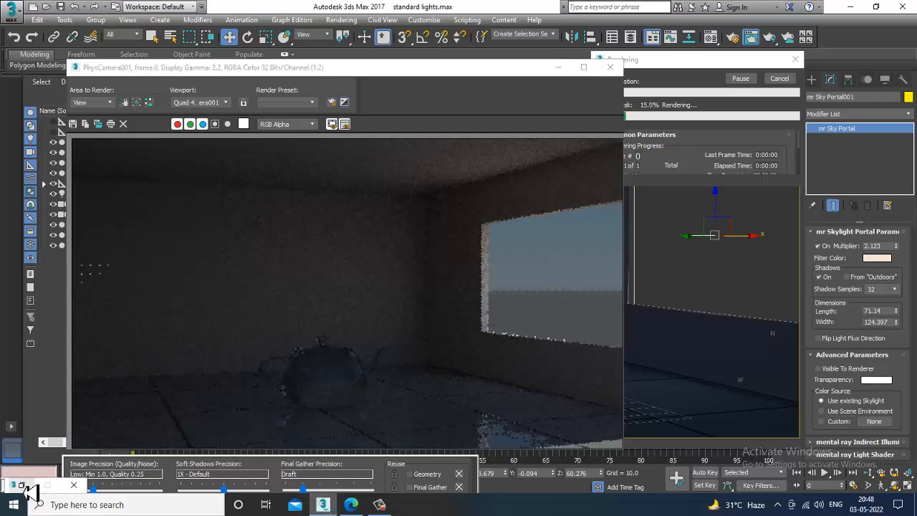
{"action": "left_click", "coordinate": [324, 318]}
{"action": "key", "text": "Escape"}
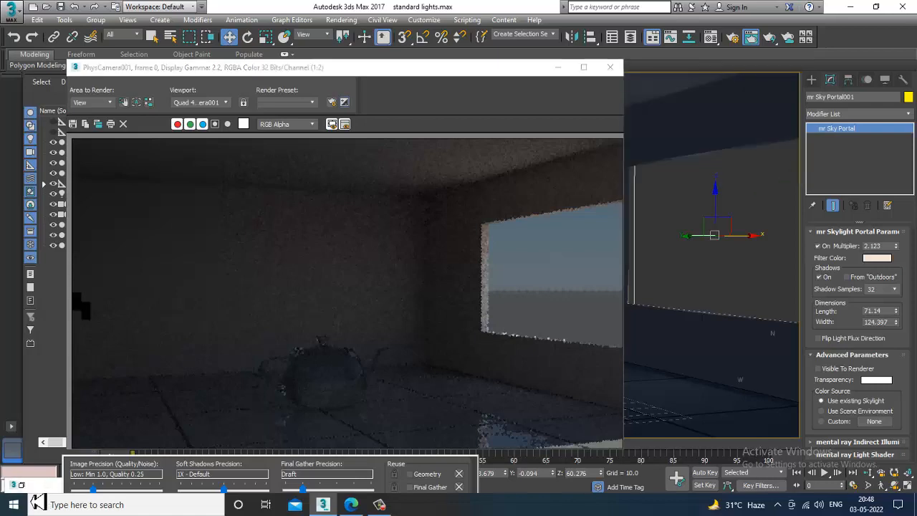
Close the Environment and Effects settings and minimize the rendered frame.
{"action": "key", "text": "8"}
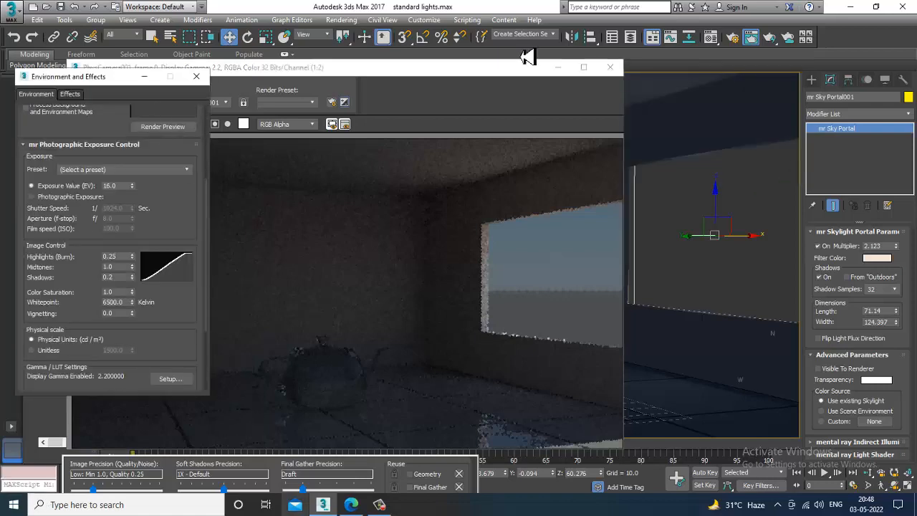
{"action": "left_click", "coordinate": [197, 76]}
{"action": "left_click_drag", "start_coordinate": [546, 87], "coordinate": [499, 38]}
{"action": "left_click", "coordinate": [491, 24]}
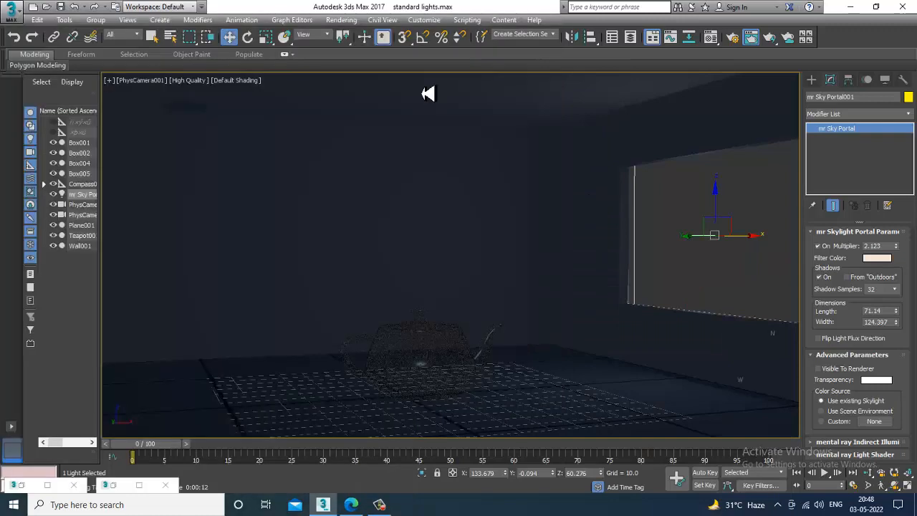
Compare the cloned render with the latest render side by side, and close both frames.
{"action": "left_click", "coordinate": [114, 486]}
{"action": "left_click", "coordinate": [114, 490]}
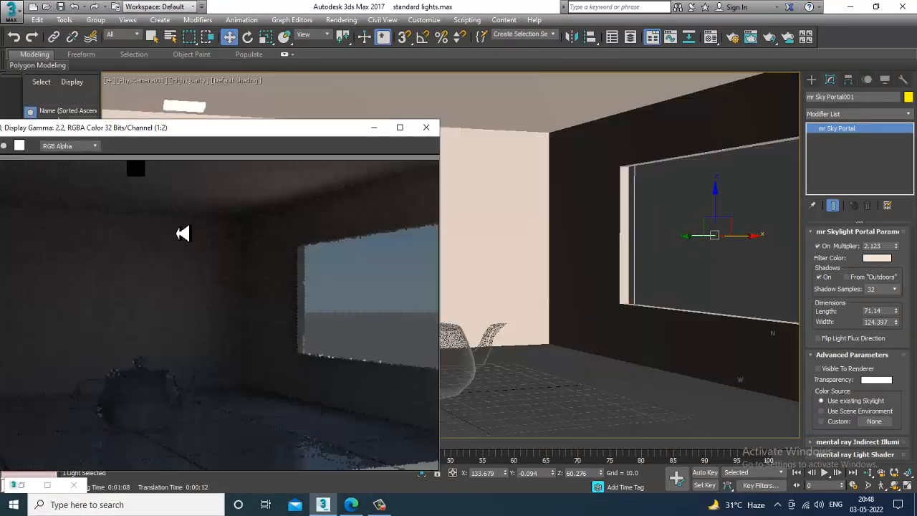
{"action": "left_click", "coordinate": [21, 486]}
{"action": "left_click", "coordinate": [23, 485]}
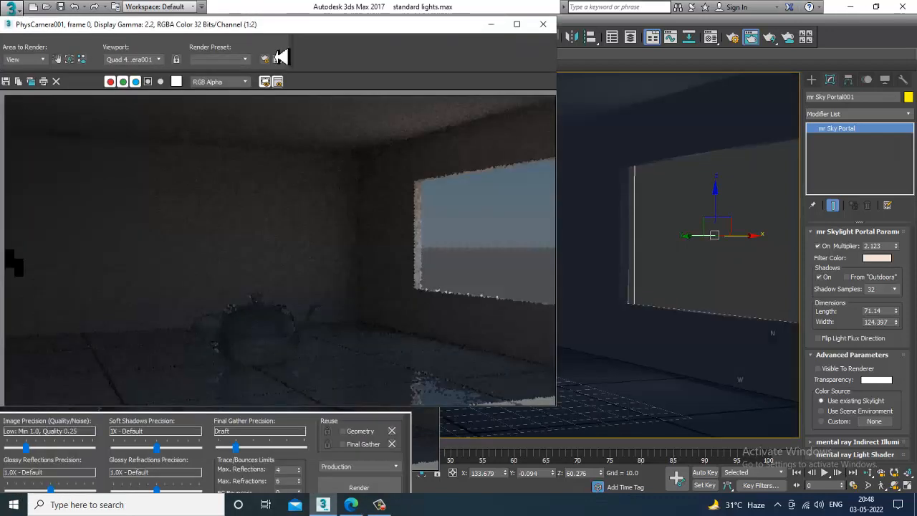
{"action": "mouse_move", "coordinate": [275, 27]}
{"action": "left_mouse_down"}
{"action": "mouse_move", "coordinate": [383, 45]}
{"action": "mouse_move", "coordinate": [630, 54]}
{"action": "left_mouse_up"}
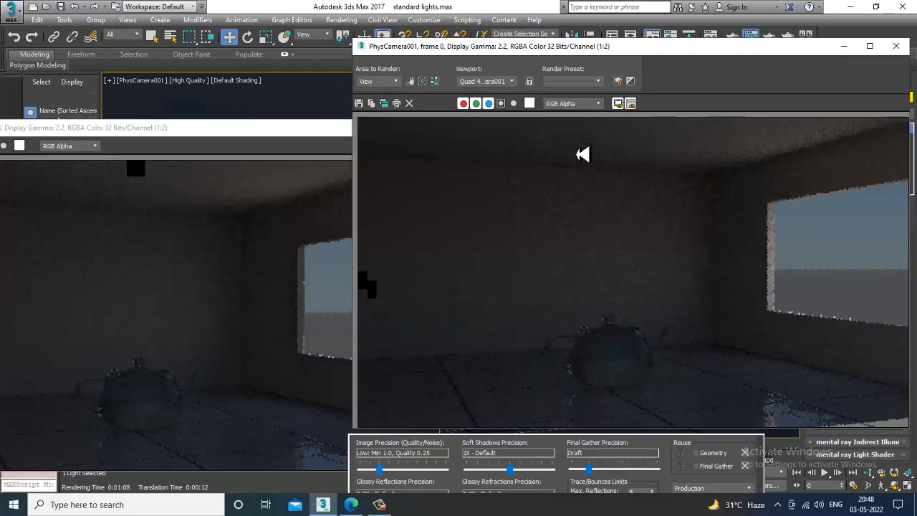
{"action": "mouse_move", "coordinate": [204, 137]}
{"action": "left_mouse_down"}
{"action": "mouse_move", "coordinate": [345, 66]}
{"action": "mouse_move", "coordinate": [307, 69]}
{"action": "left_mouse_up"}
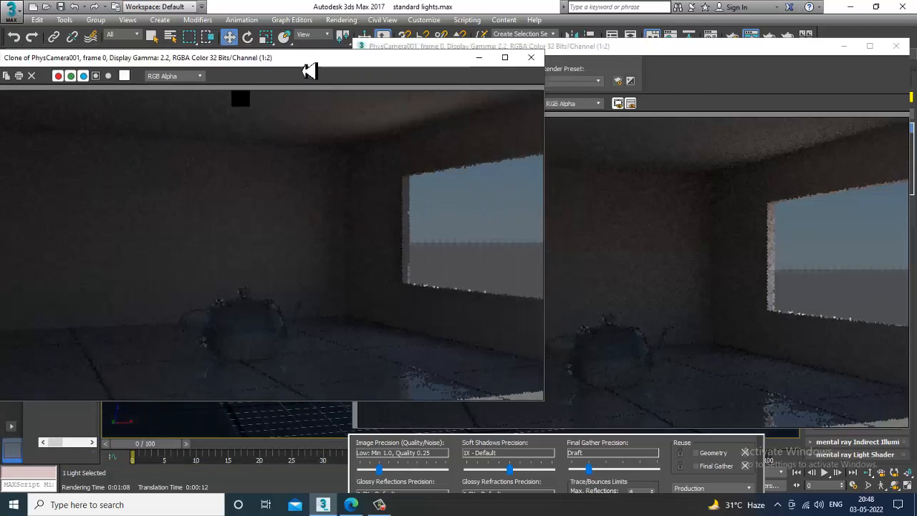
{"action": "left_click", "coordinate": [531, 58]}
{"action": "left_click_drag", "start_coordinate": [778, 51], "coordinate": [744, 92]}
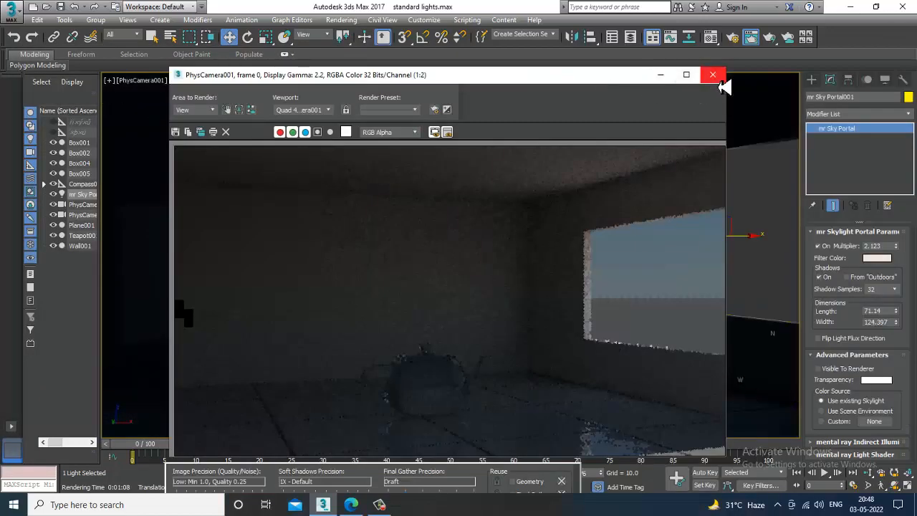
{"action": "left_click", "coordinate": [713, 75]}
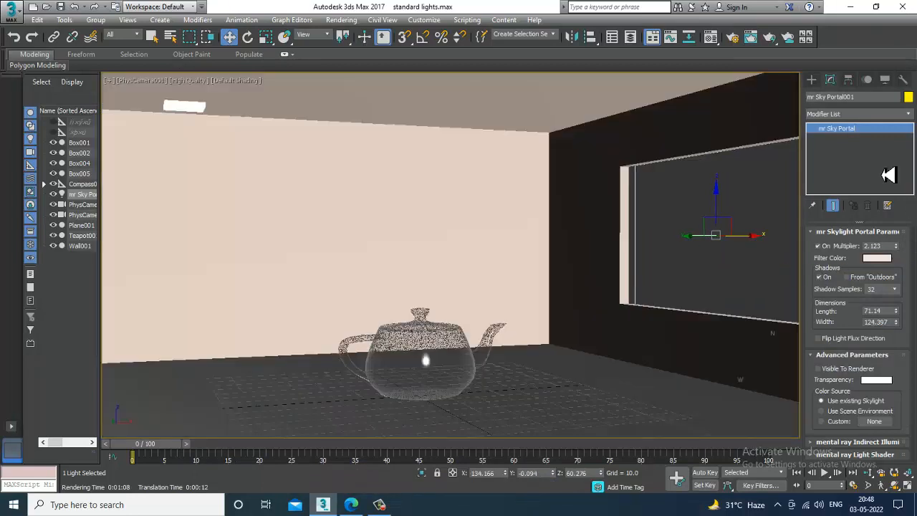
Move the sky portal along X to about 131.7 and return to its parameters.
{"action": "left_click", "coordinate": [817, 80]}
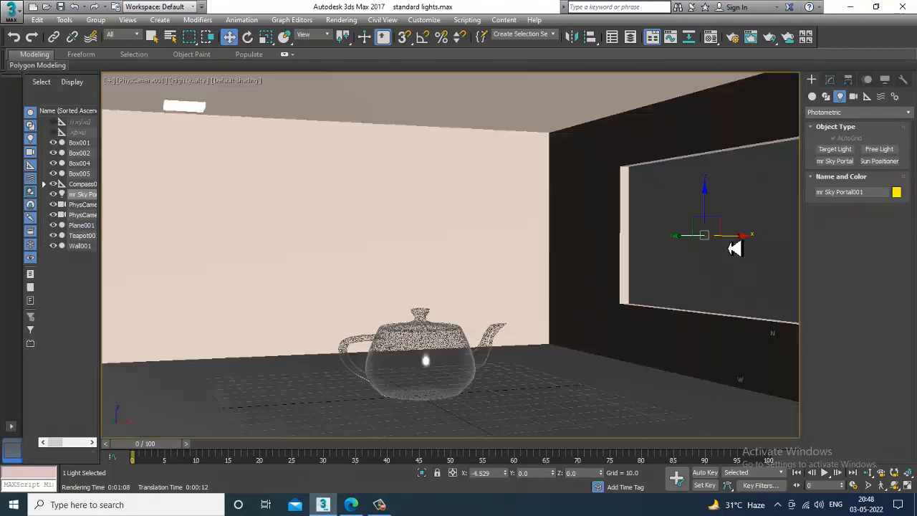
{"action": "mouse_move", "coordinate": [735, 248]}
{"action": "left_mouse_down"}
{"action": "mouse_move", "coordinate": [784, 238]}
{"action": "mouse_move", "coordinate": [745, 239]}
{"action": "left_mouse_up"}
{"action": "left_click", "coordinate": [831, 81]}
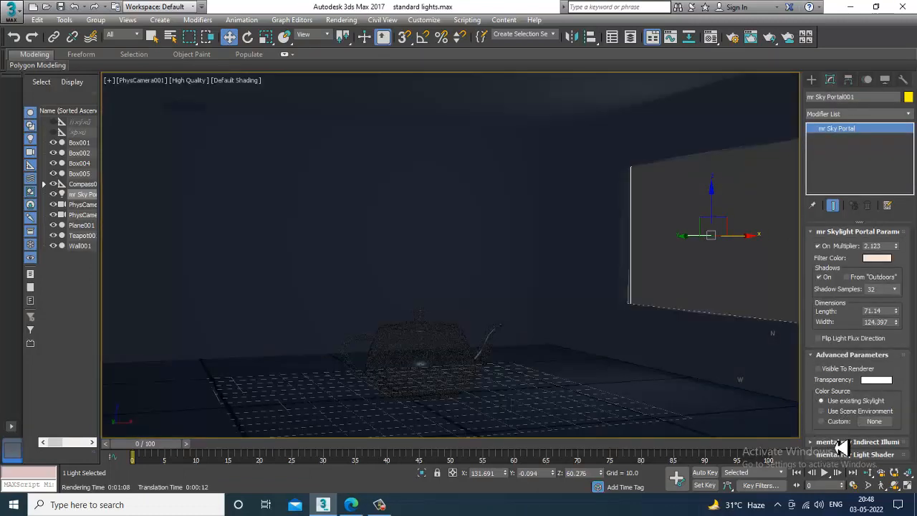
Set the sky portal's color source to Custom and assign the hdri JPG from the Desktop as its bitmap map.
{"action": "left_click", "coordinate": [844, 444]}
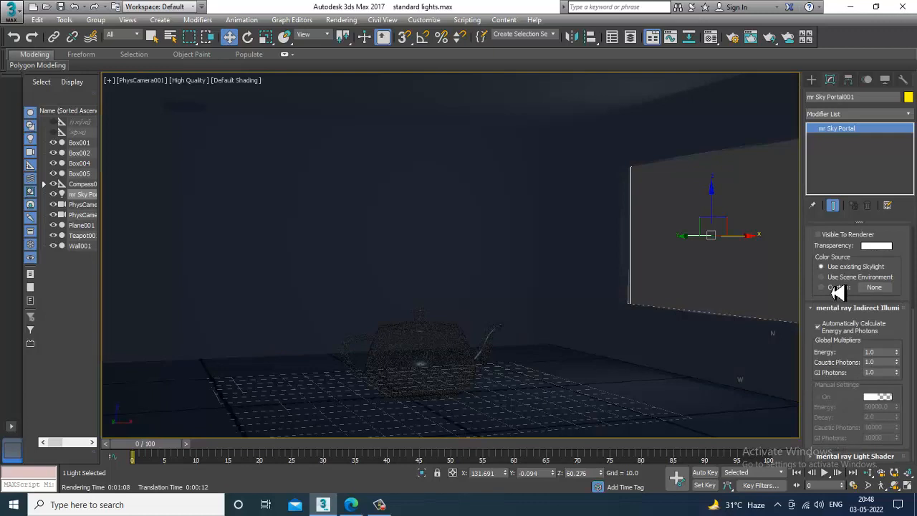
{"action": "left_click_drag", "start_coordinate": [837, 292], "coordinate": [848, 358]}
{"action": "left_click", "coordinate": [839, 349]}
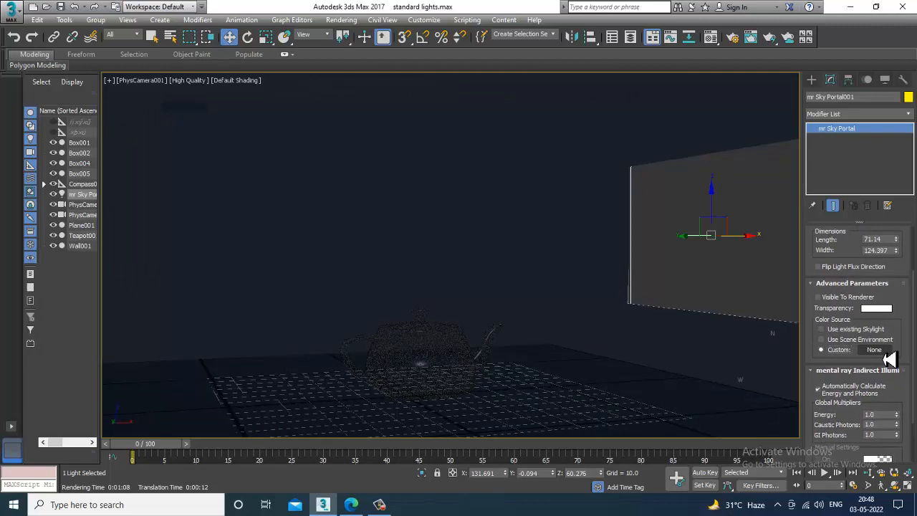
{"action": "left_click", "coordinate": [875, 349]}
{"action": "double_click", "coordinate": [378, 149]}
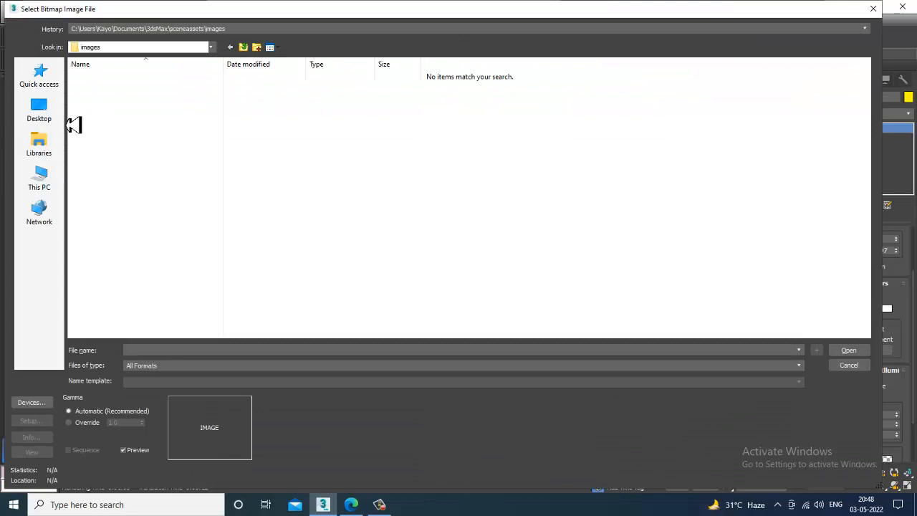
{"action": "left_click", "coordinate": [62, 125]}
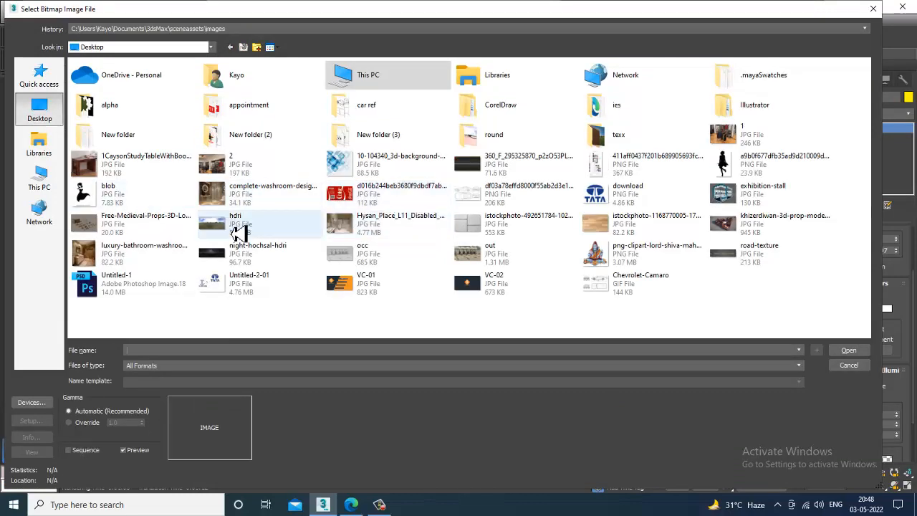
{"action": "double_click", "coordinate": [239, 231]}
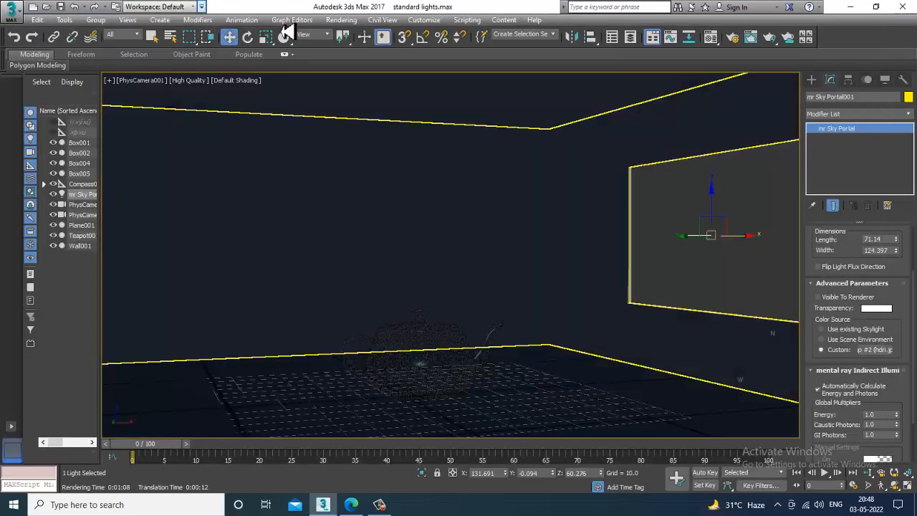
Render the camera view with the custom portal map and close the rendered frame partway through.
{"action": "left_click", "coordinate": [341, 19]}
{"action": "left_click", "coordinate": [358, 34]}
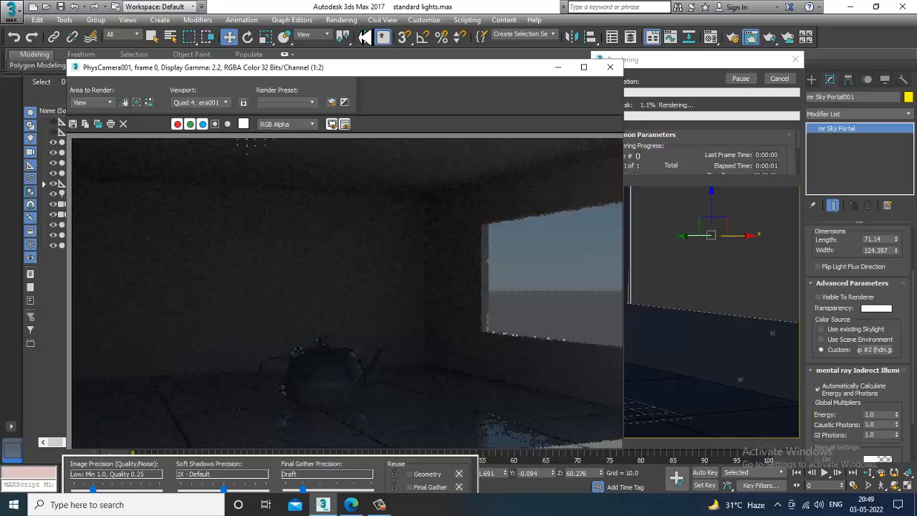
{"action": "left_click", "coordinate": [380, 504]}
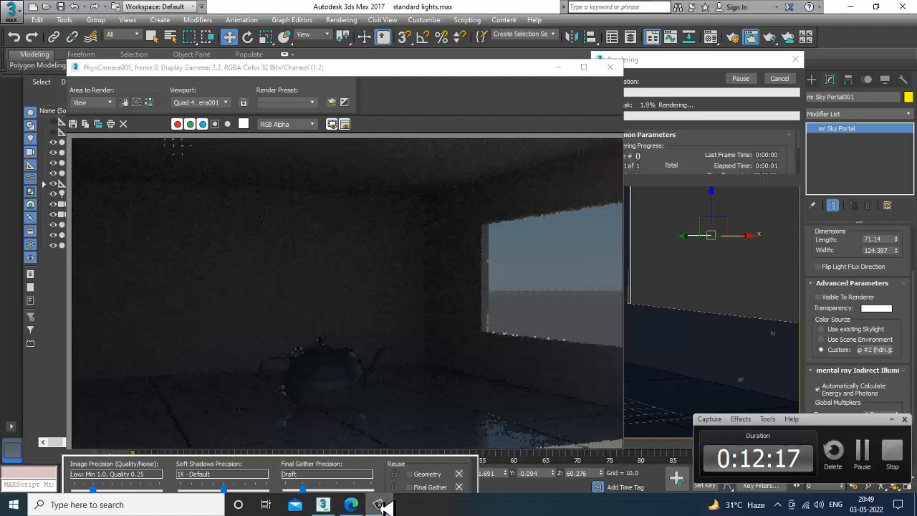
{"action": "left_click", "coordinate": [380, 505]}
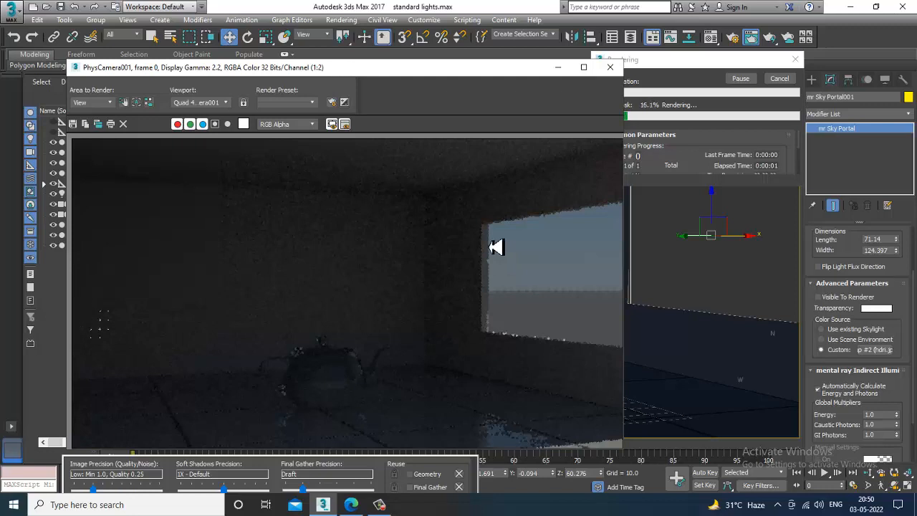
{"action": "left_click", "coordinate": [611, 70]}
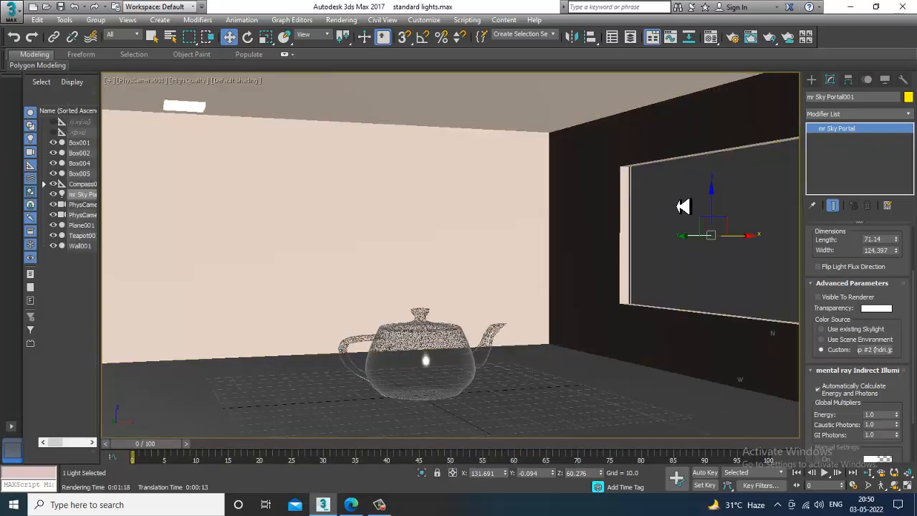
In the perspective view, set the Daylight system's position to Manual and move its head along X to about 826.9.
{"action": "key", "text": "p"}
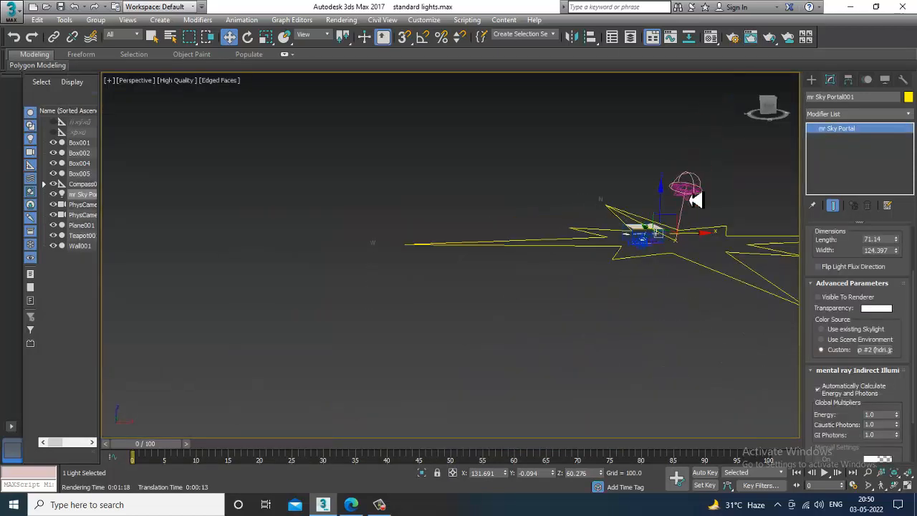
{"action": "left_click", "coordinate": [689, 187]}
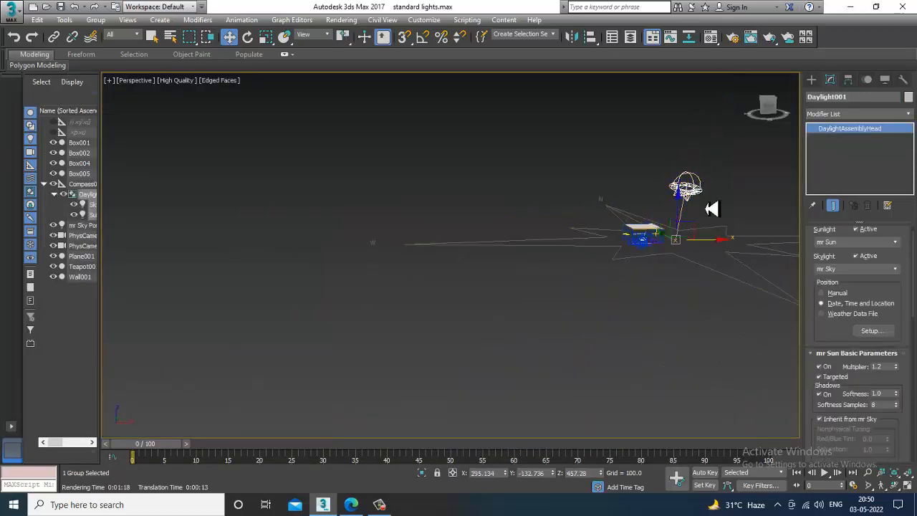
{"action": "left_click", "coordinate": [836, 293]}
{"action": "middle_click_drag", "start_coordinate": [677, 260], "coordinate": [708, 246], "text": "alt"}
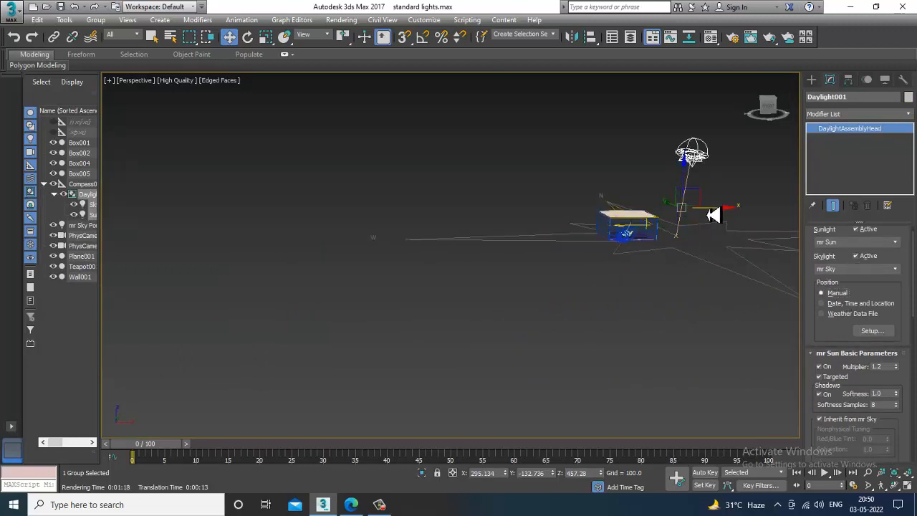
{"action": "left_click_drag", "start_coordinate": [710, 212], "coordinate": [808, 221]}
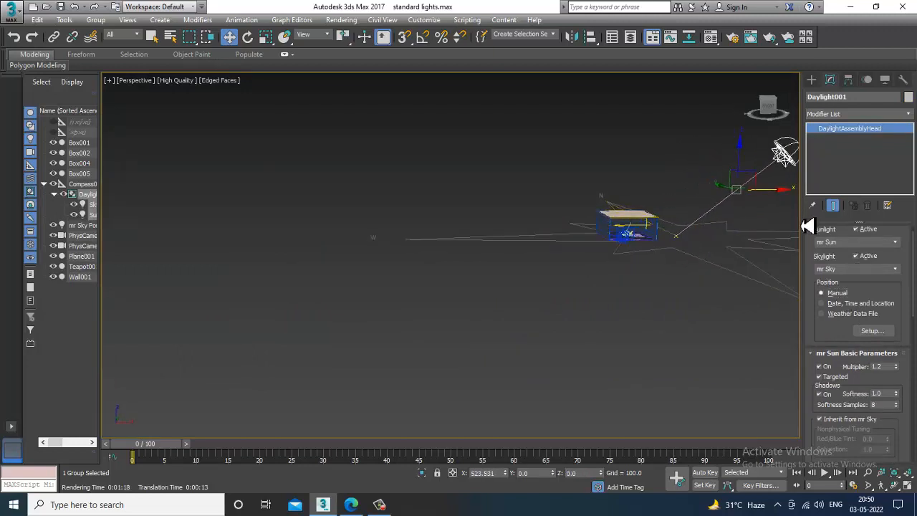
Return to the physical camera view and render it with the repositioned daylight.
{"action": "key", "text": "c"}
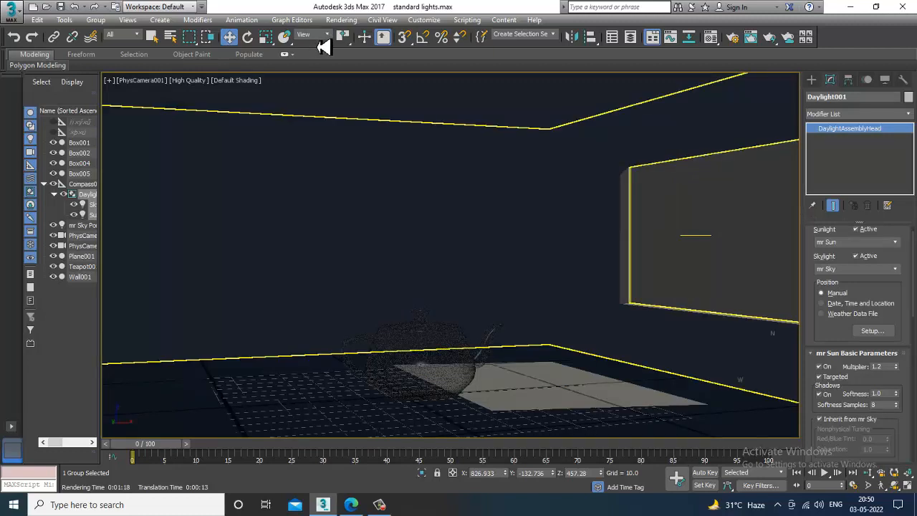
{"action": "left_click", "coordinate": [341, 19]}
{"action": "left_click", "coordinate": [359, 39]}
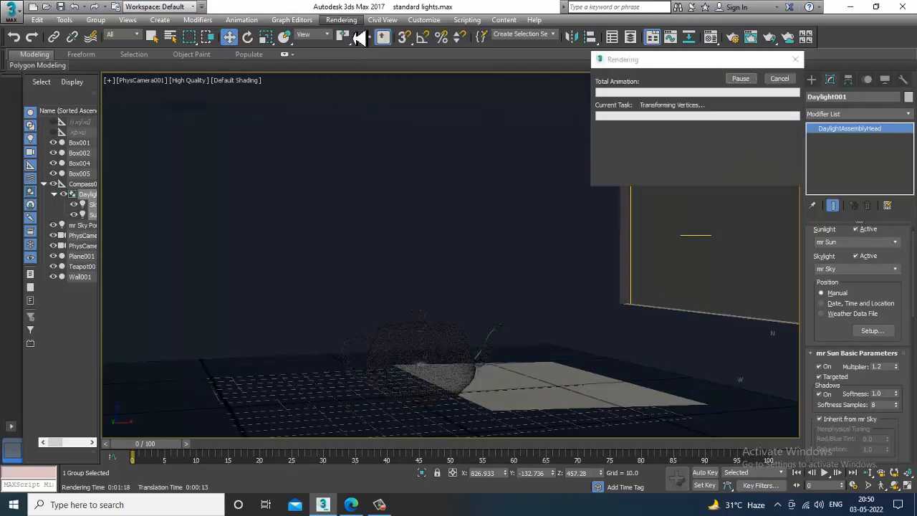